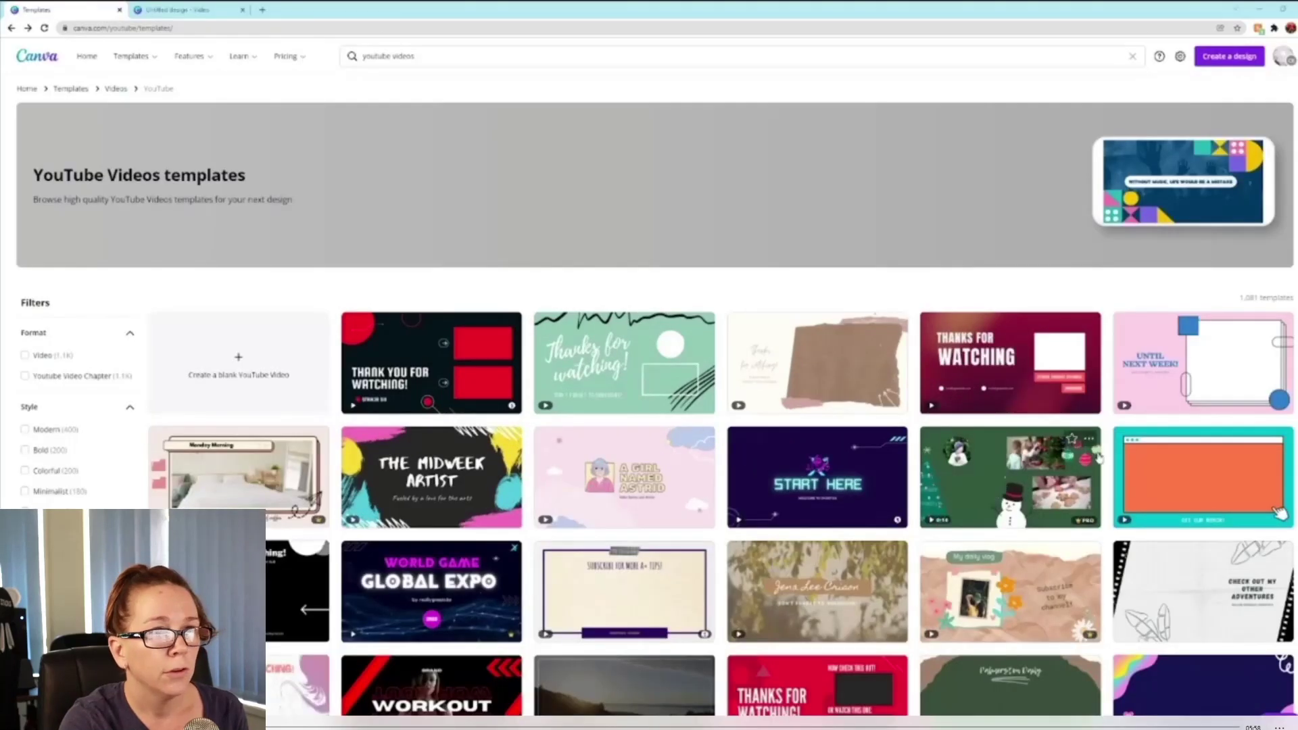
- Search the templates for YouTube channel art and create a blank YouTube Channel Art design
left_click(425, 59)
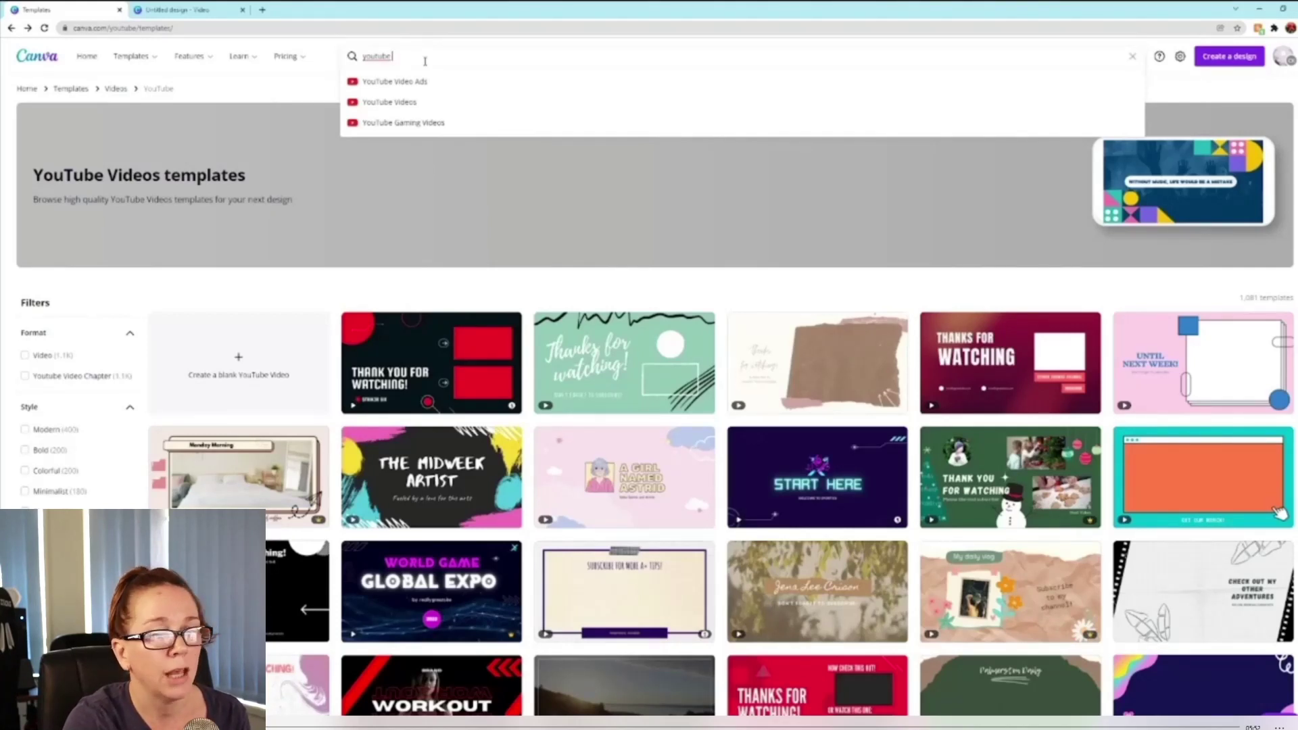
type("ch")
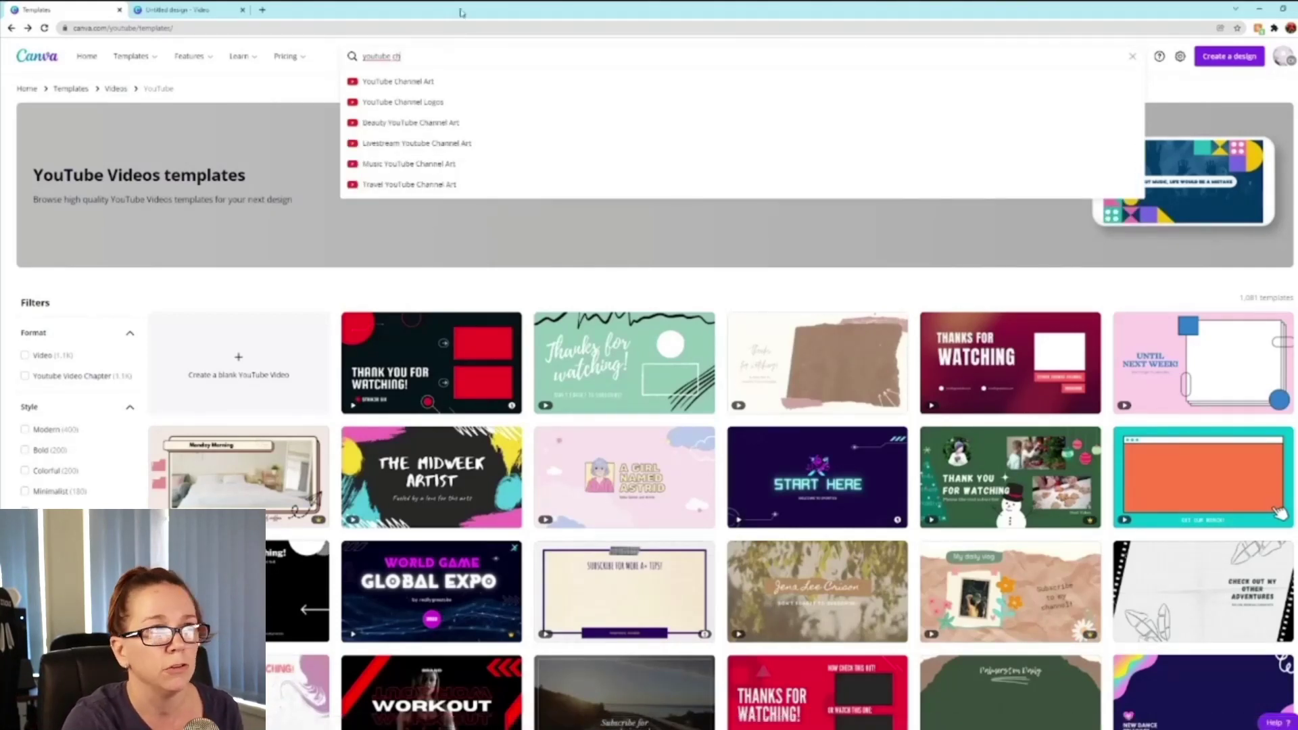
left_click(432, 82)
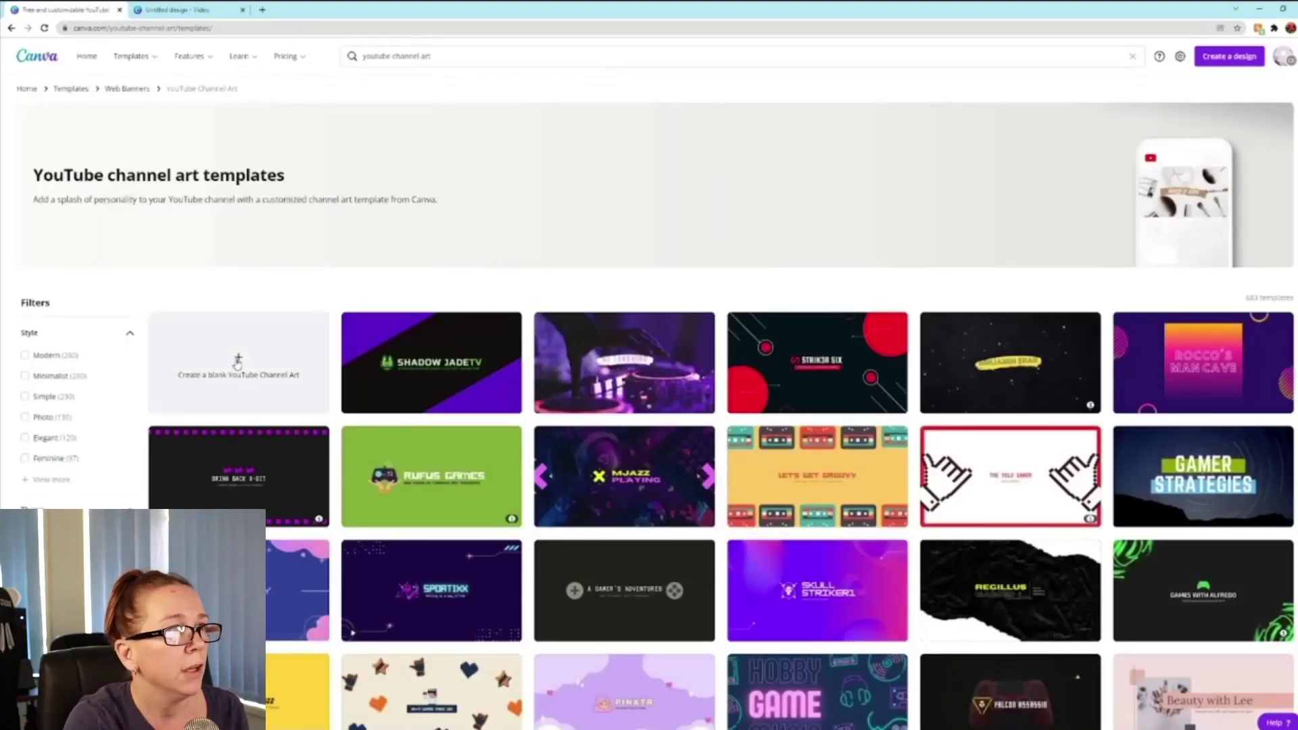
left_click(238, 365)
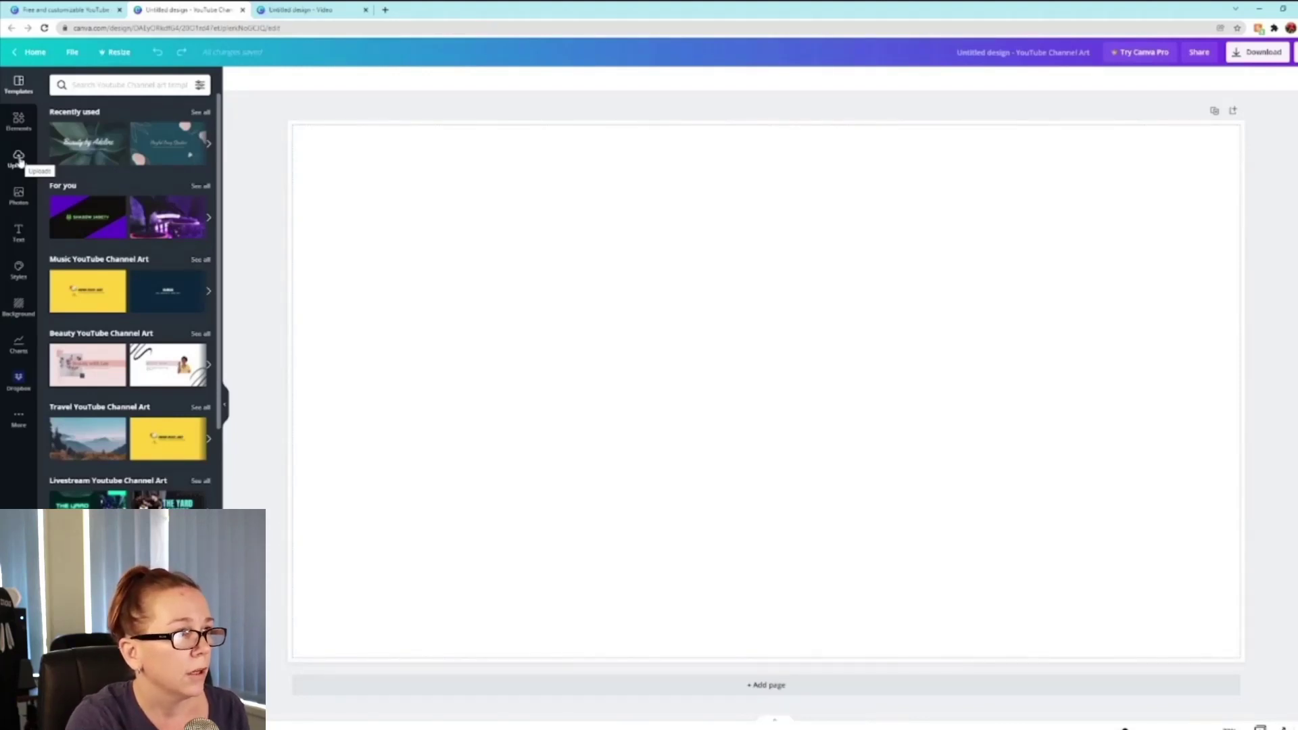
- Search the elements for "gradient" and fill the page background with the pink, purple and blue gradient
left_click(19, 121)
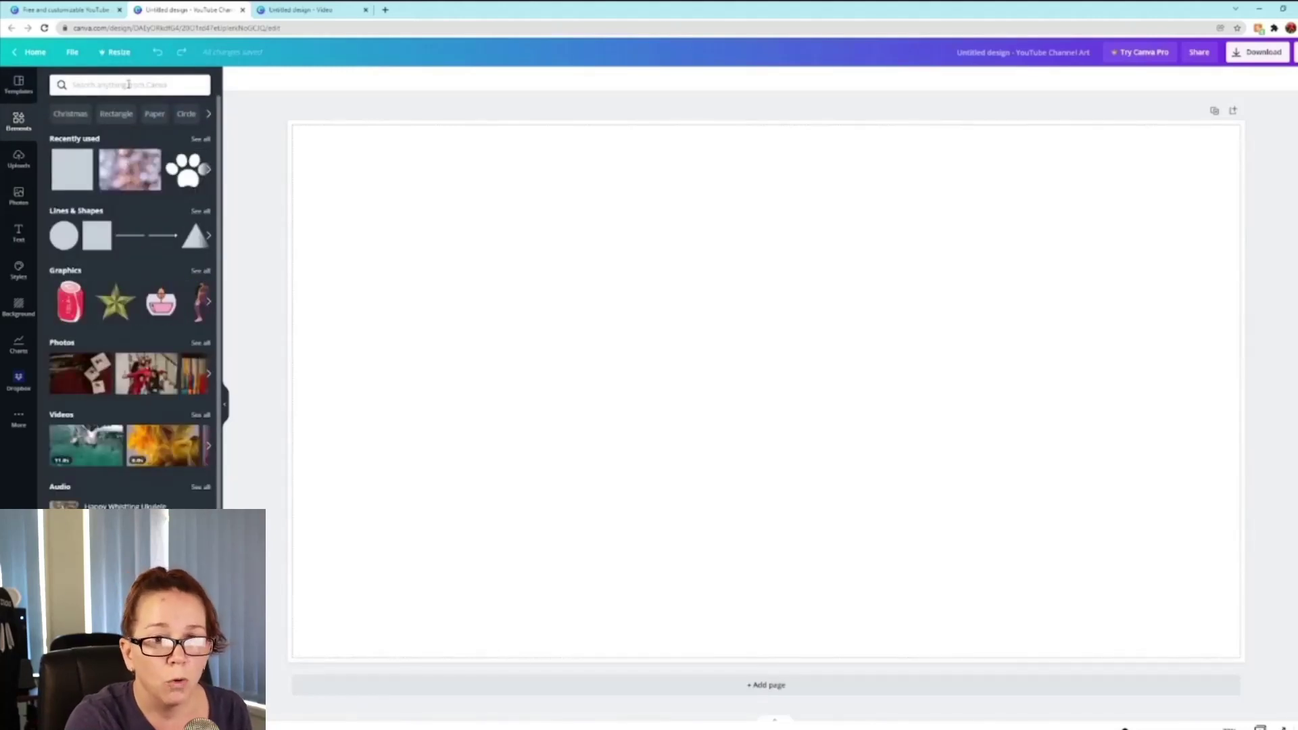
left_click(129, 85)
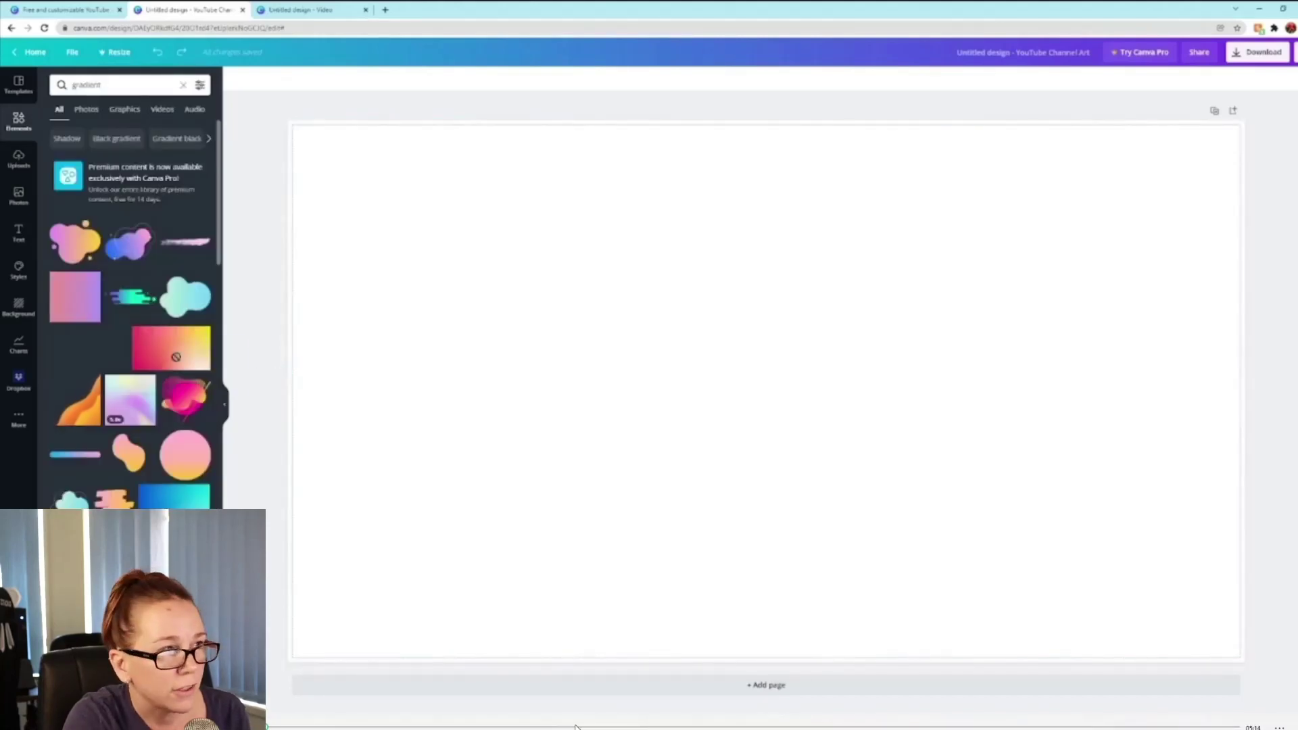
left_click_drag(175, 357, 327, 342)
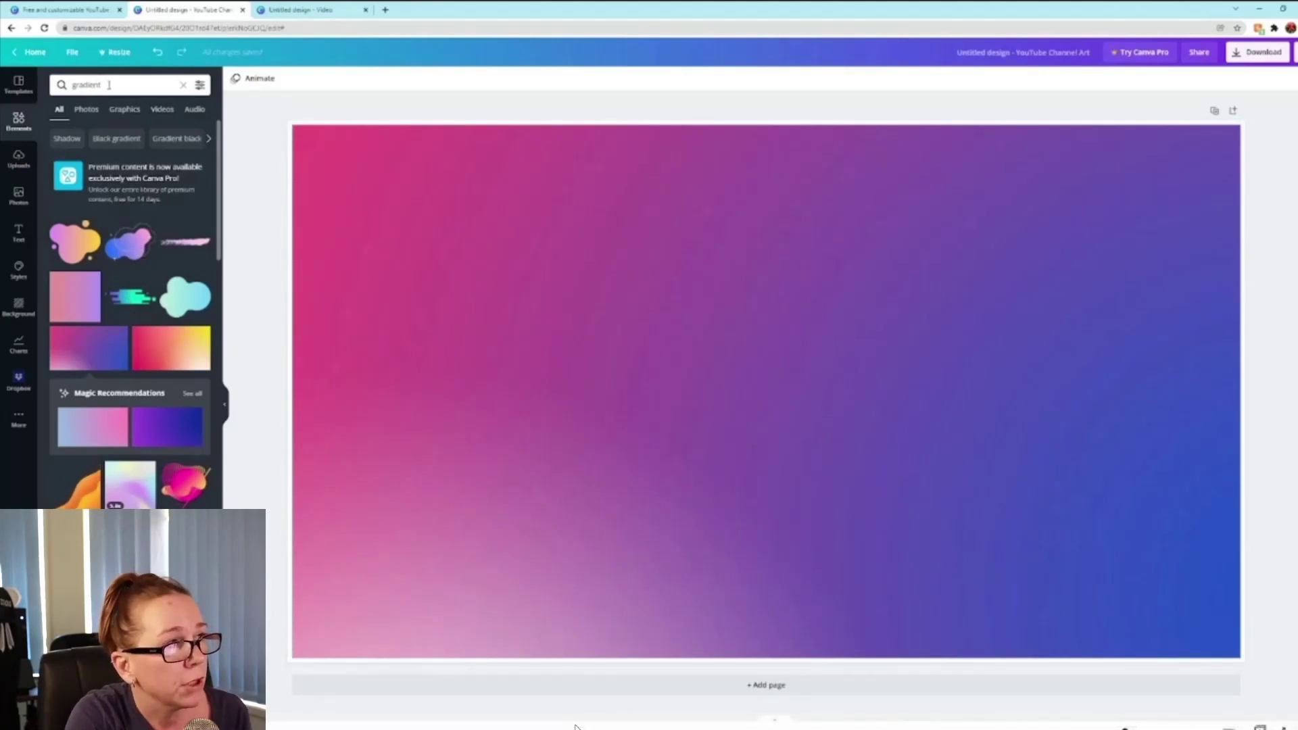
left_click(18, 232)
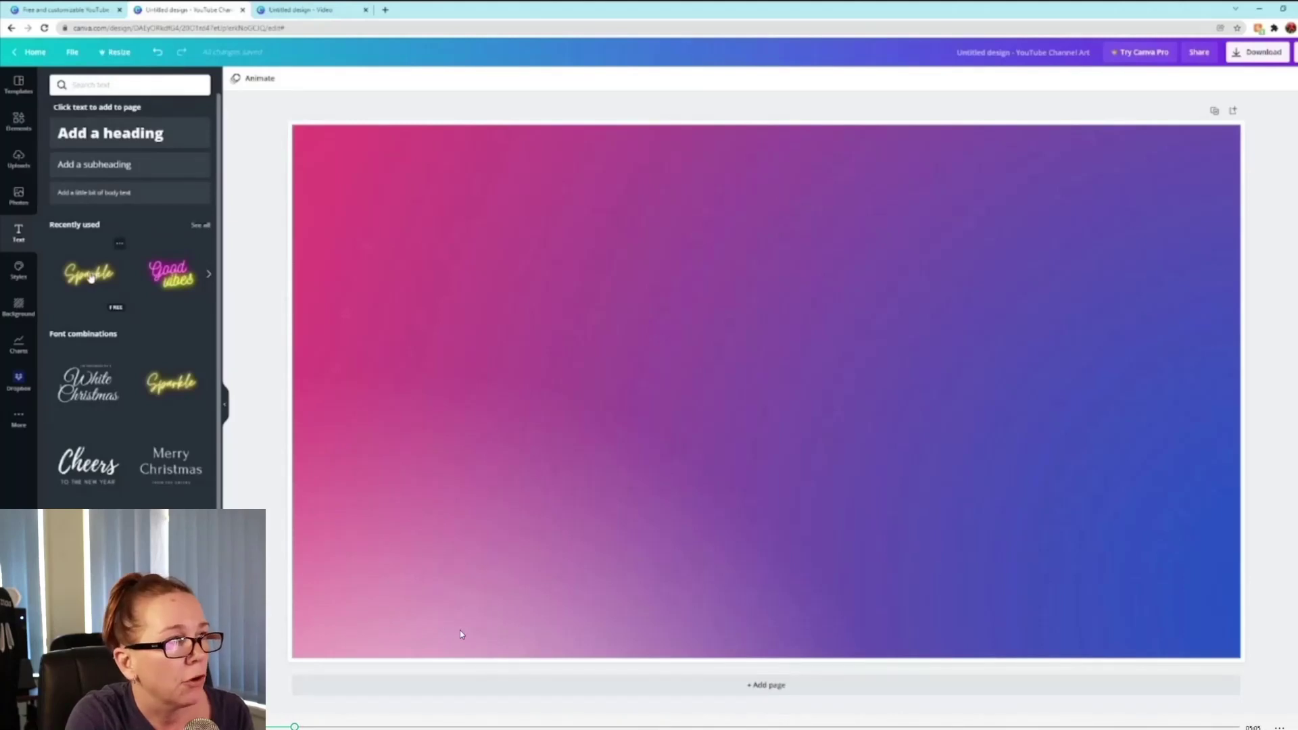
left_click(90, 274)
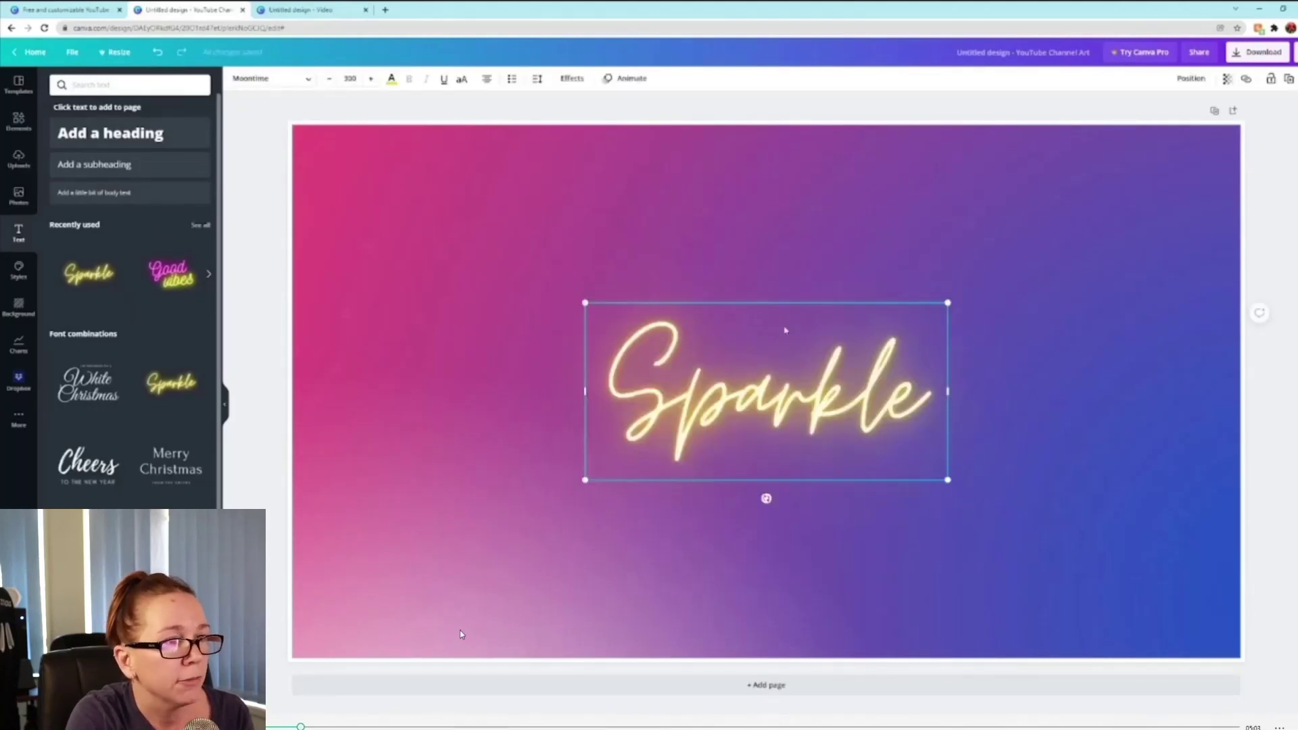
left_click_drag(759, 315, 538, 207)
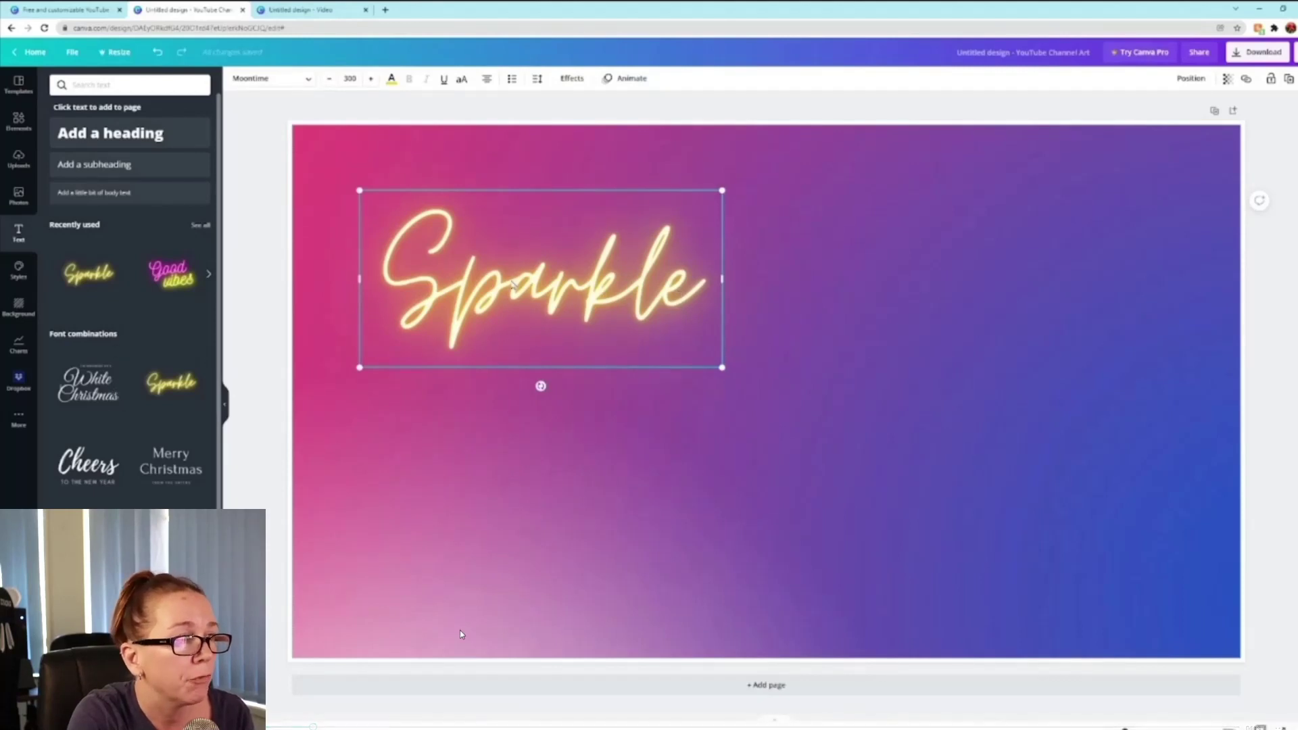
left_click_drag(511, 280, 514, 283)
key("Delete")
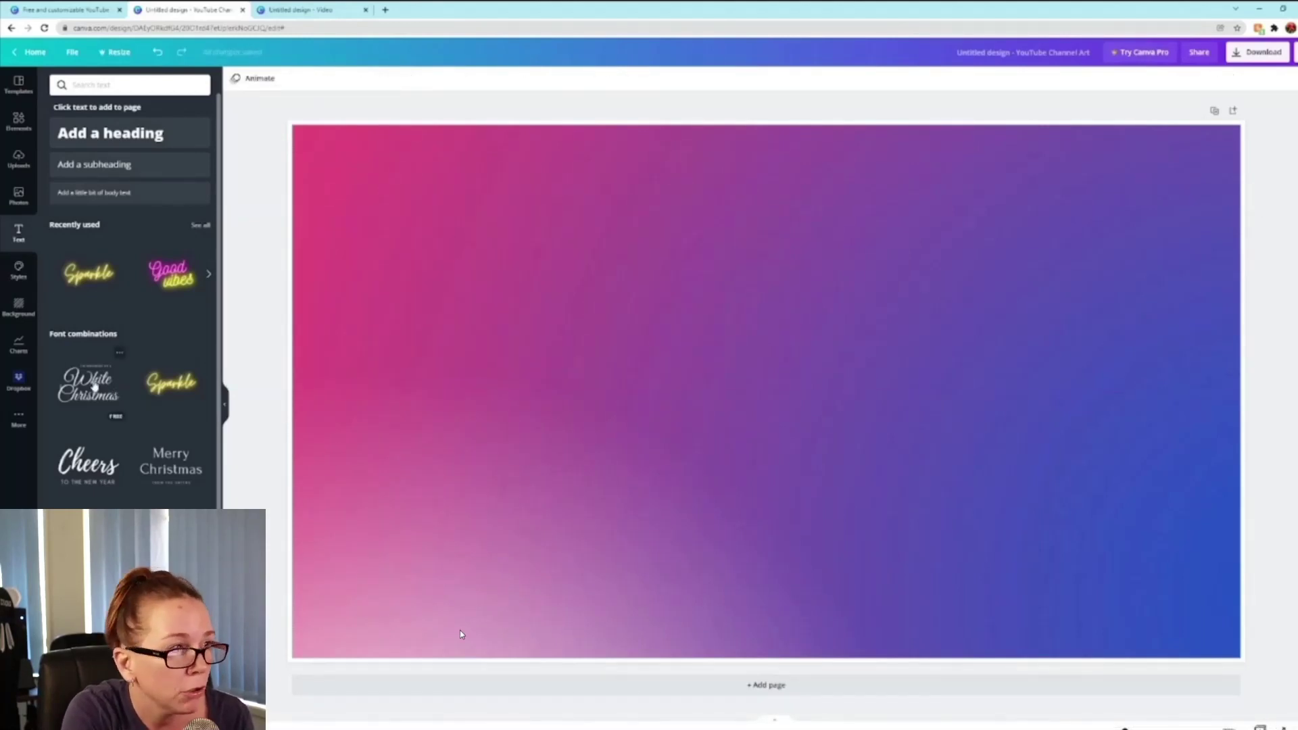
- Place the White Christmas font combination in the upper-left area of the page, without its small "I'm dreaming of a" line
left_click(100, 380)
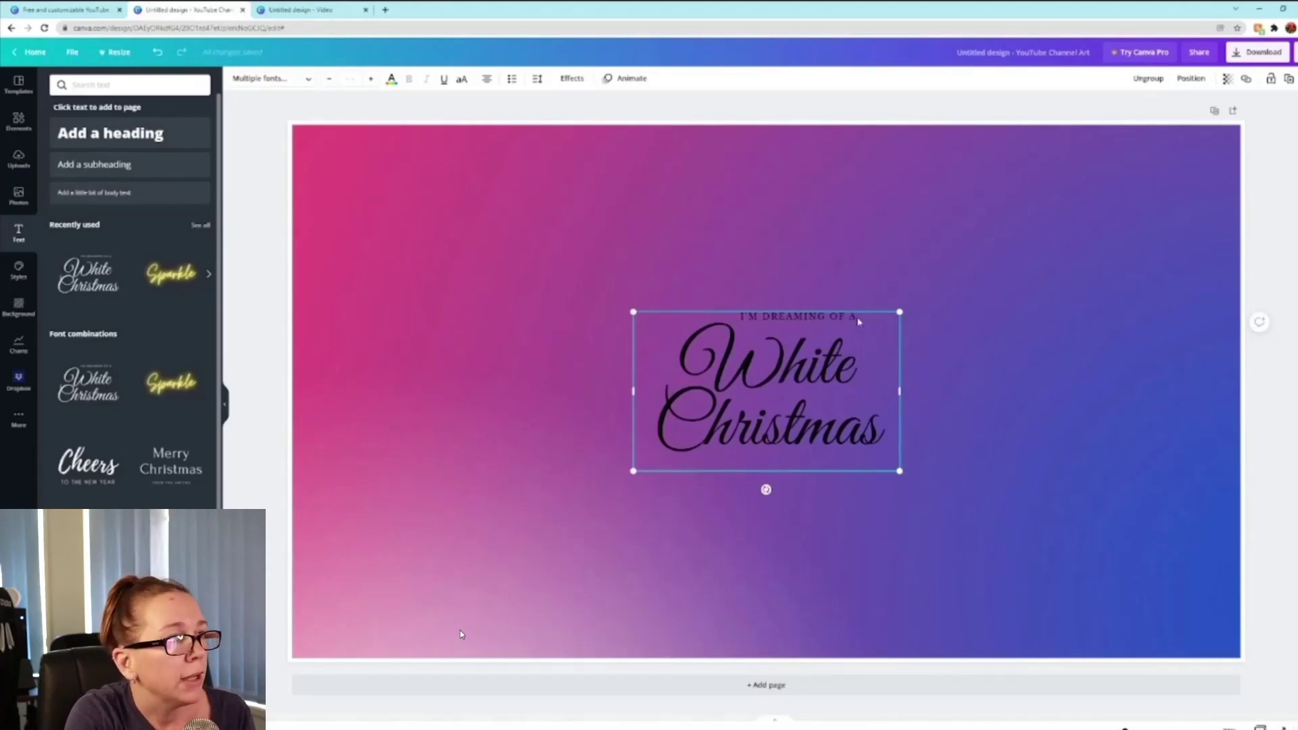
left_click(855, 317)
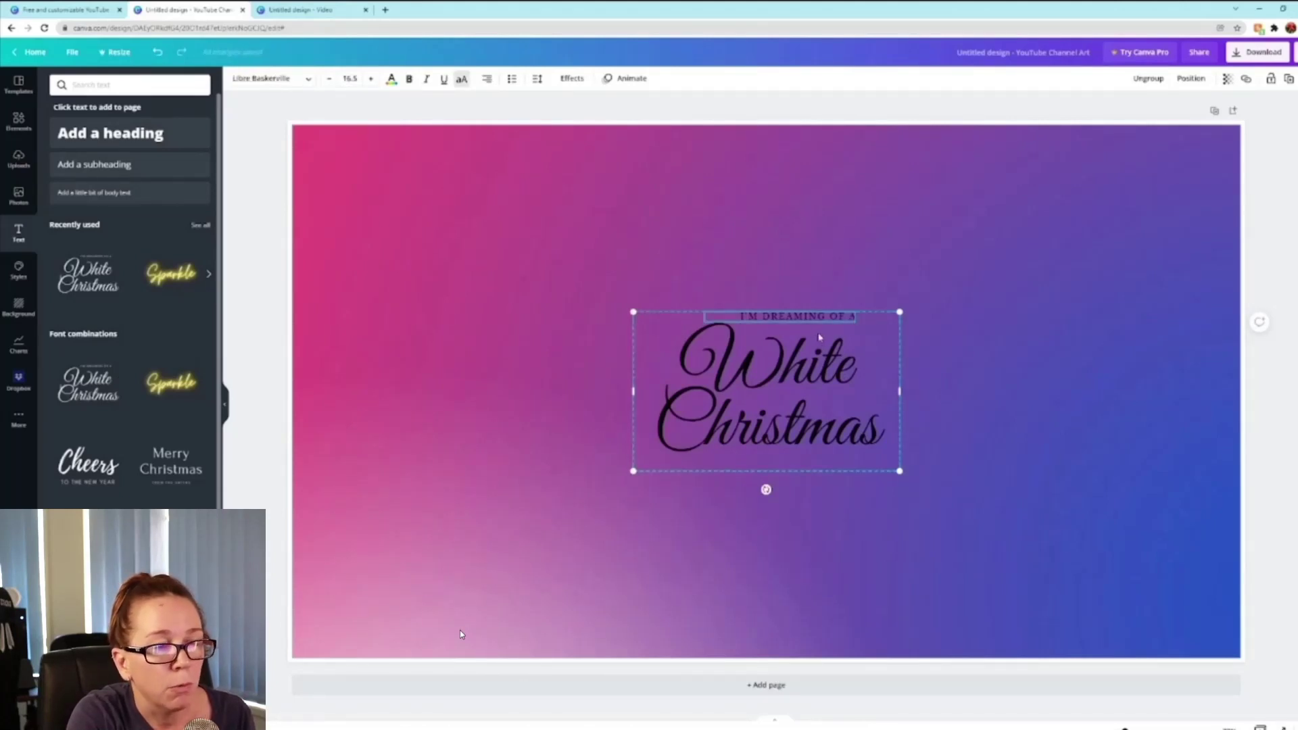
key("Delete")
left_click_drag(831, 328, 589, 258)
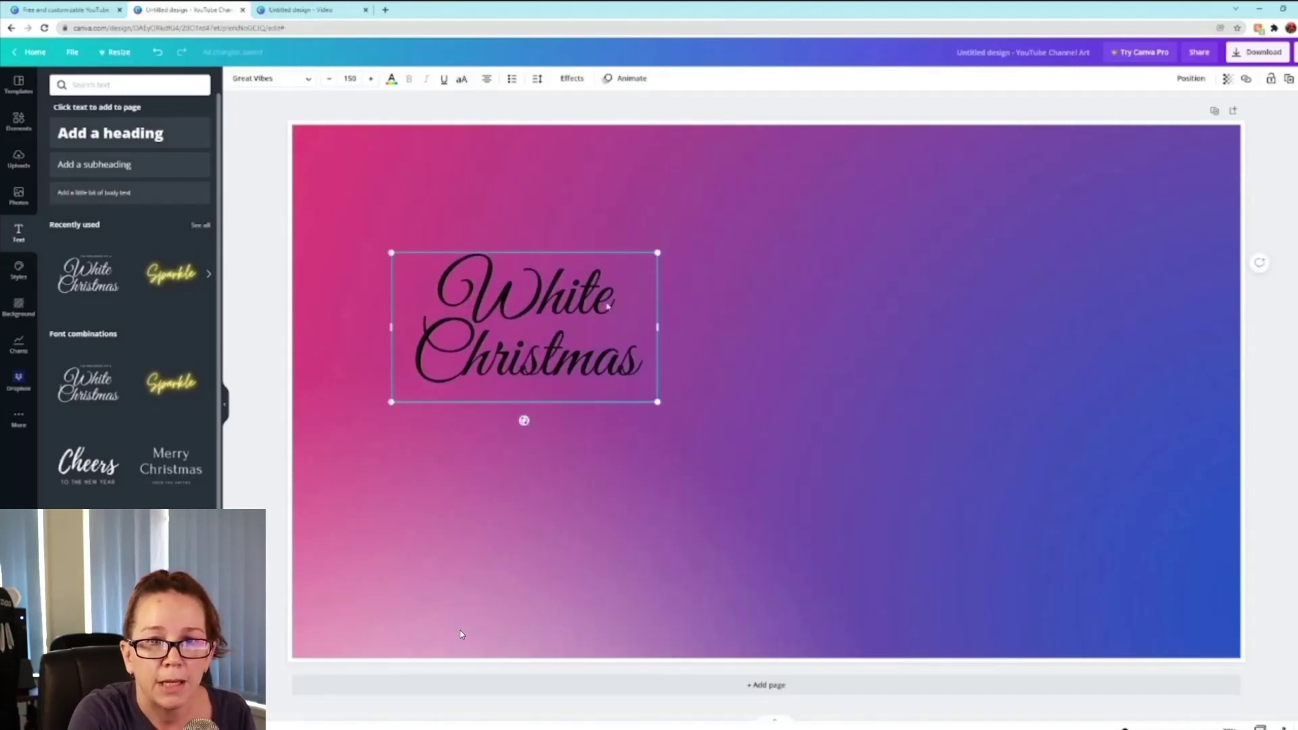
- Remove the word "White" and its empty line from the title text, keeping only "Christmas"
double_click(617, 305)
left_click(616, 303)
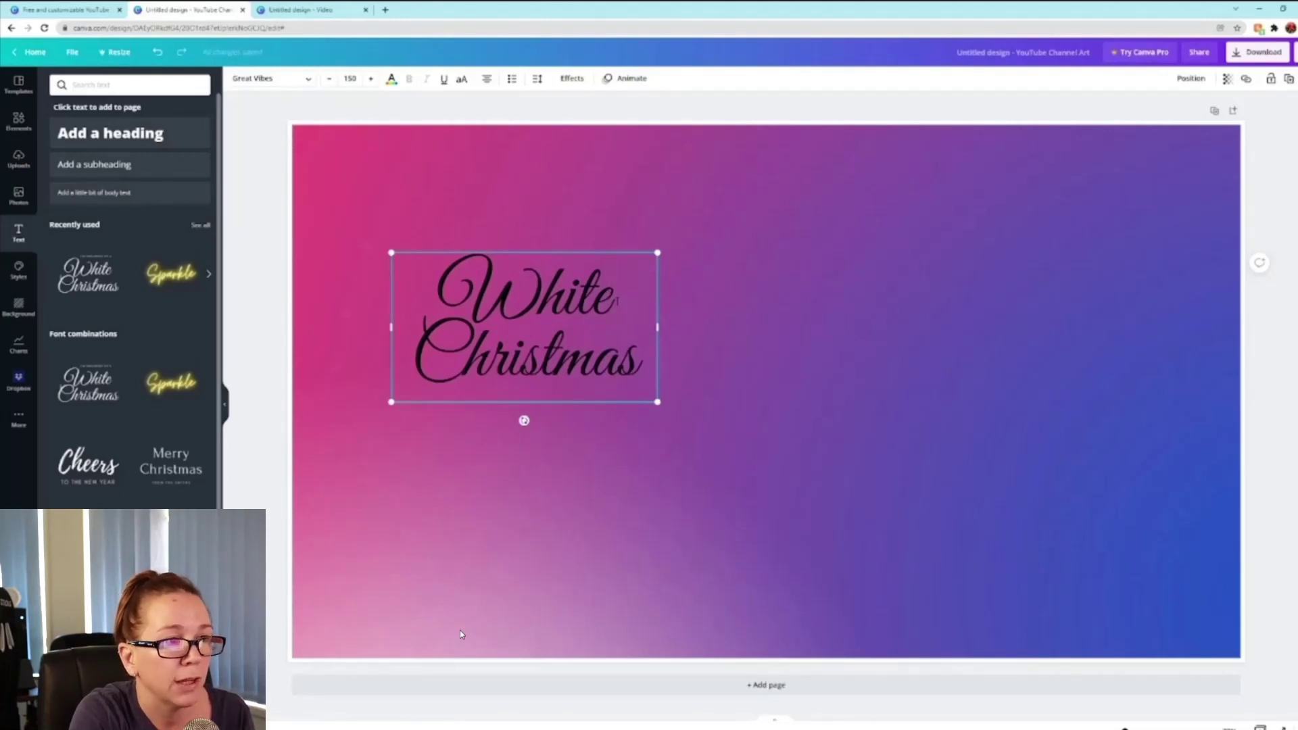
key("BackSpace")
key("BackSpace")
key("BackSpace")
key("BackSpace")
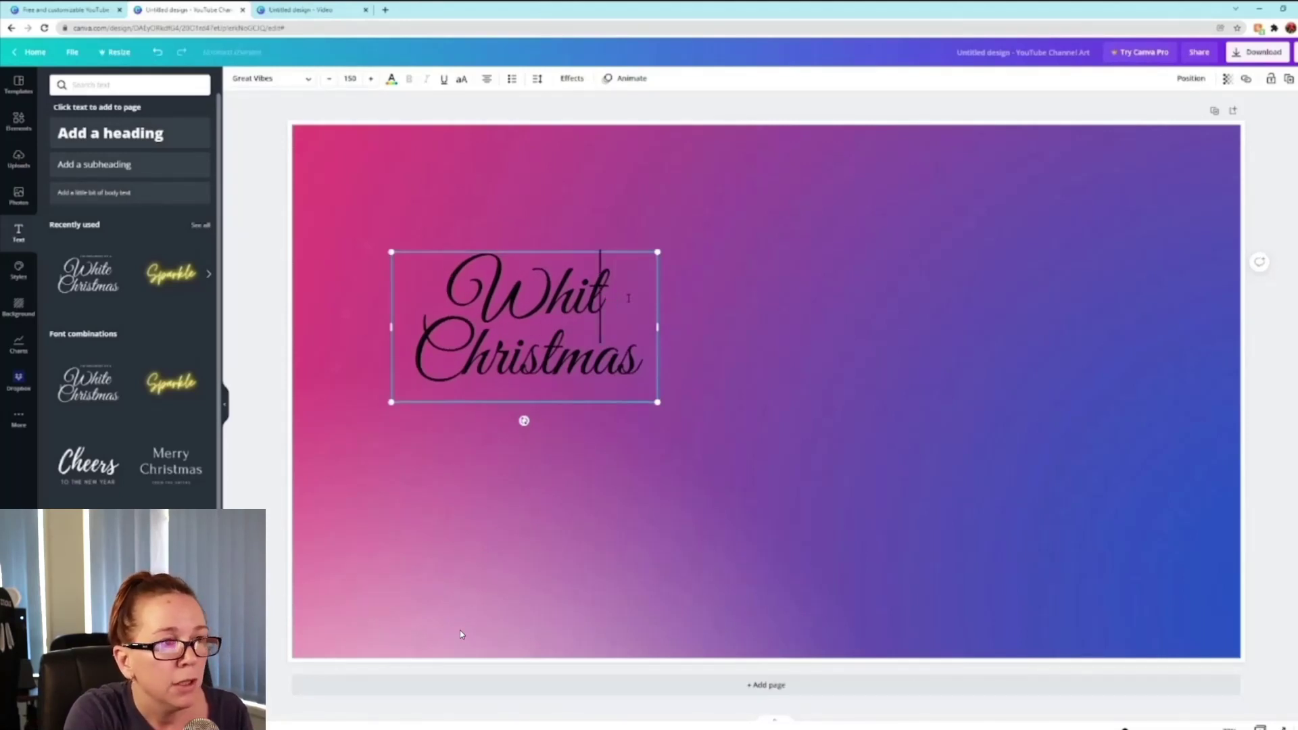
key("BackSpace")
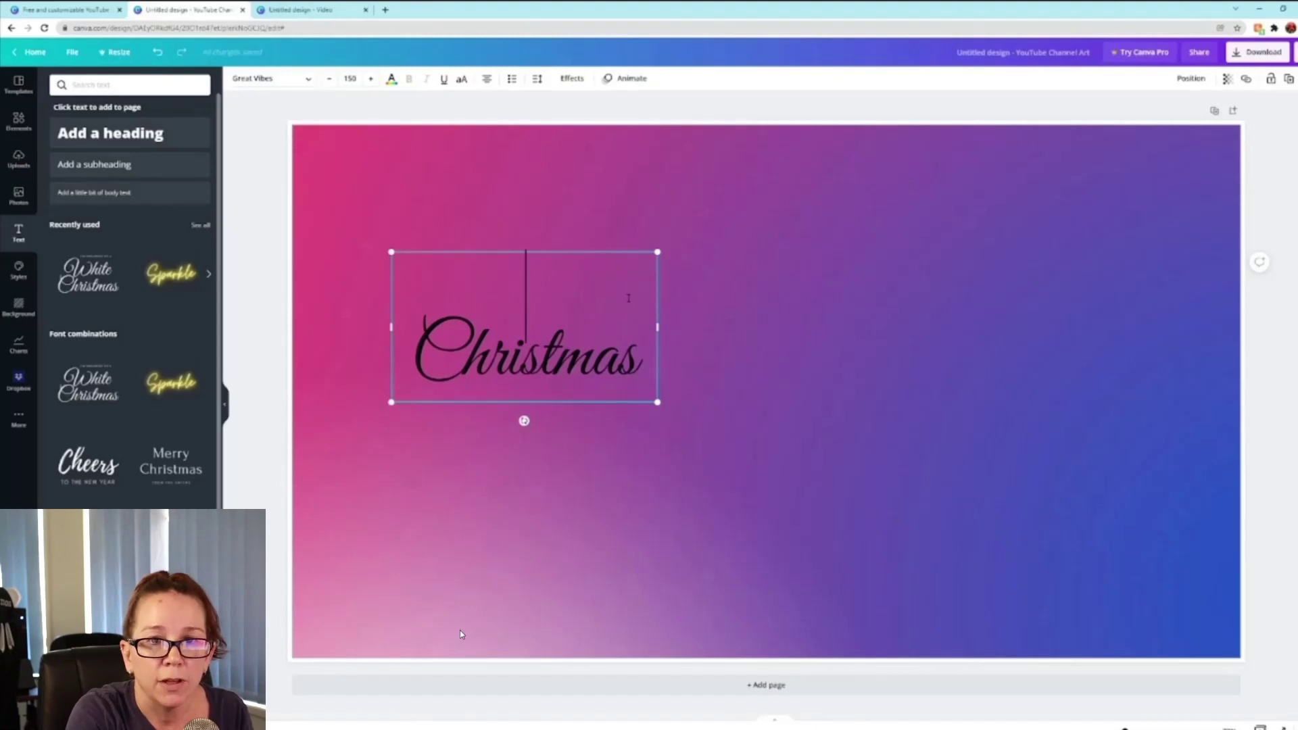
key("Left")
key("Left")
key("Left")
key("Left")
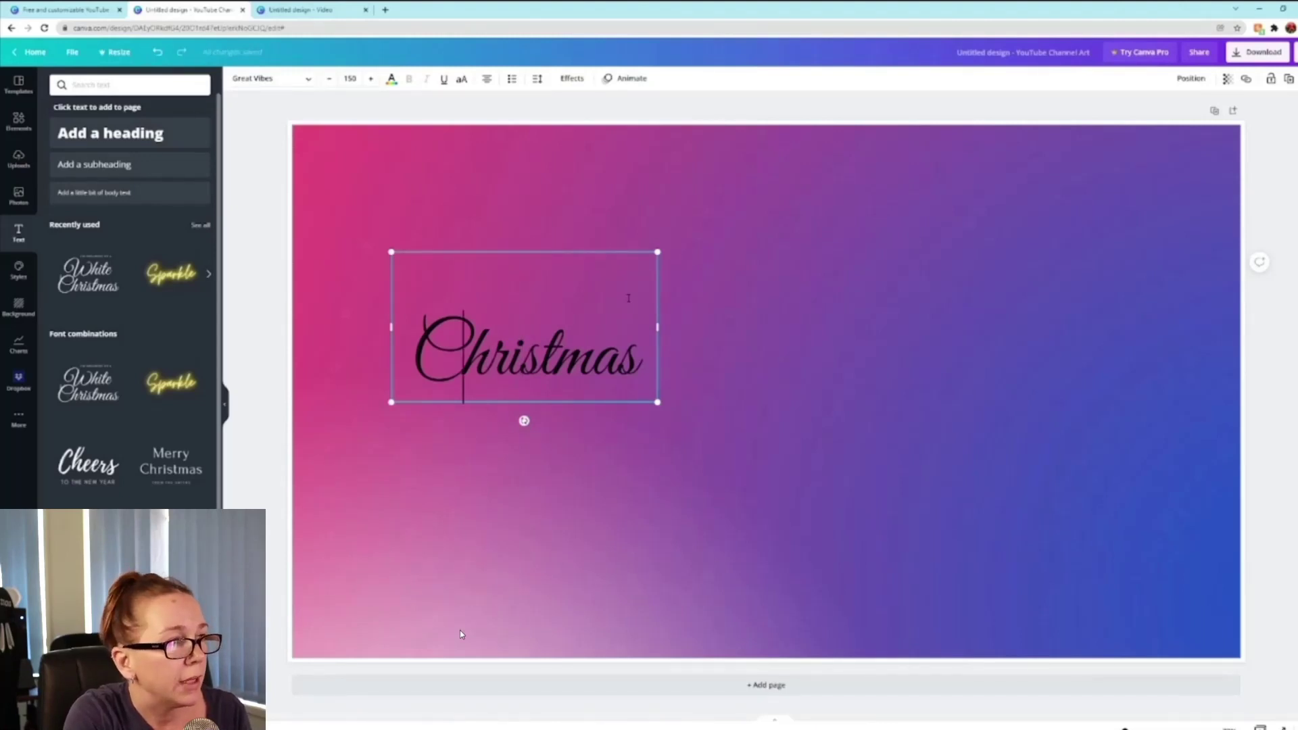
key("BackSpace")
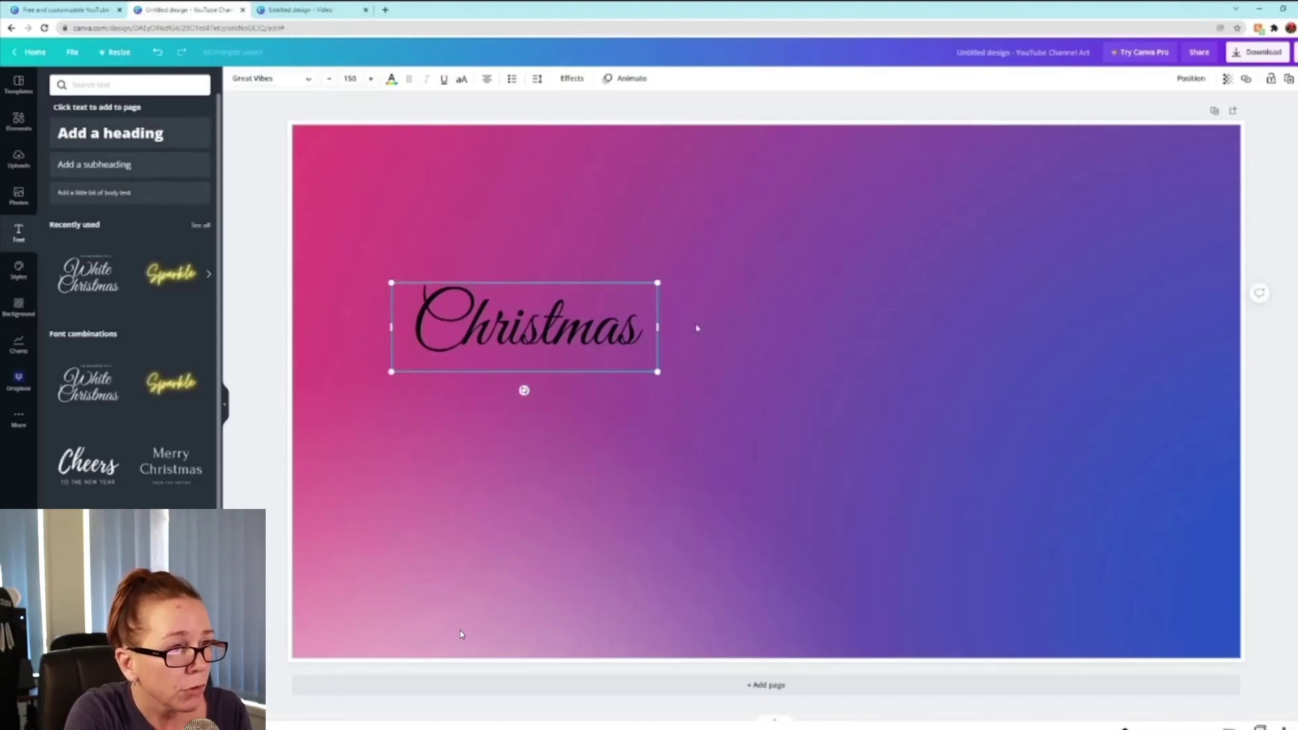
- Add the words "Spiced" and "Granola" on separate lines below "Christmas" in the title text
key("End")
key("Return")
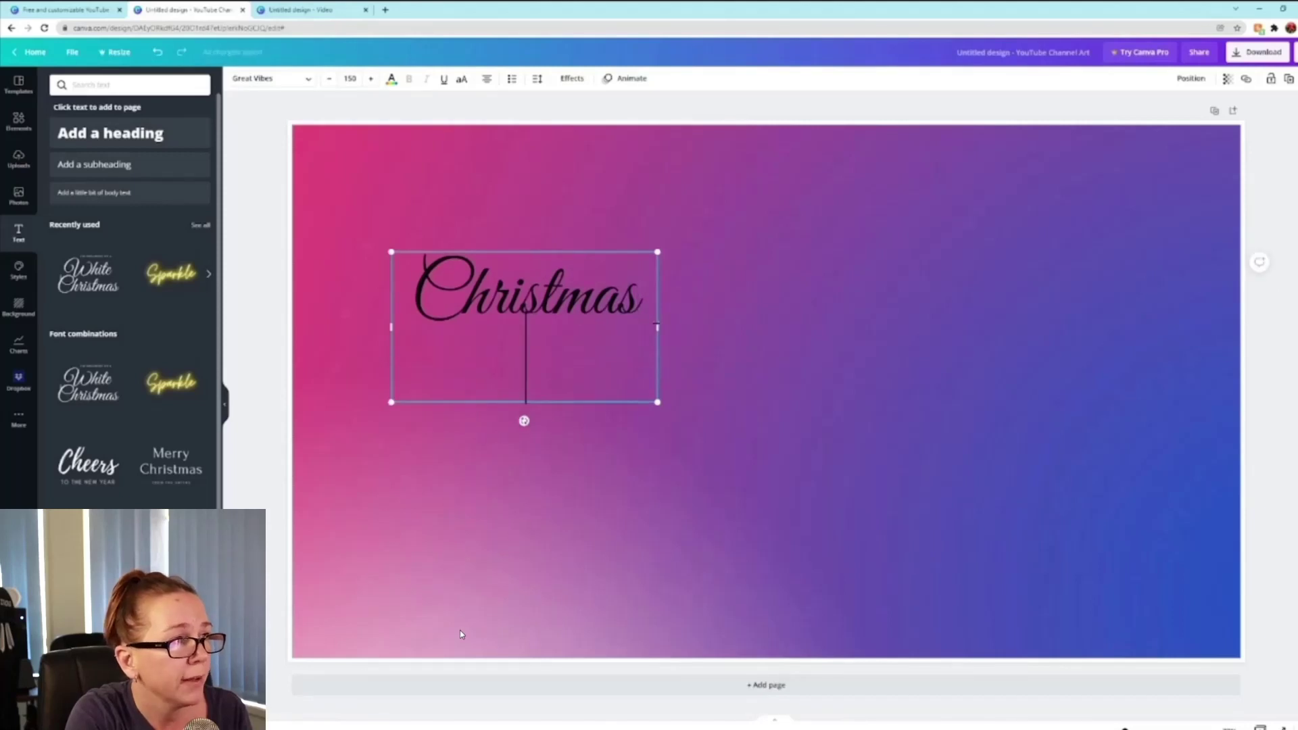
type("spiced")
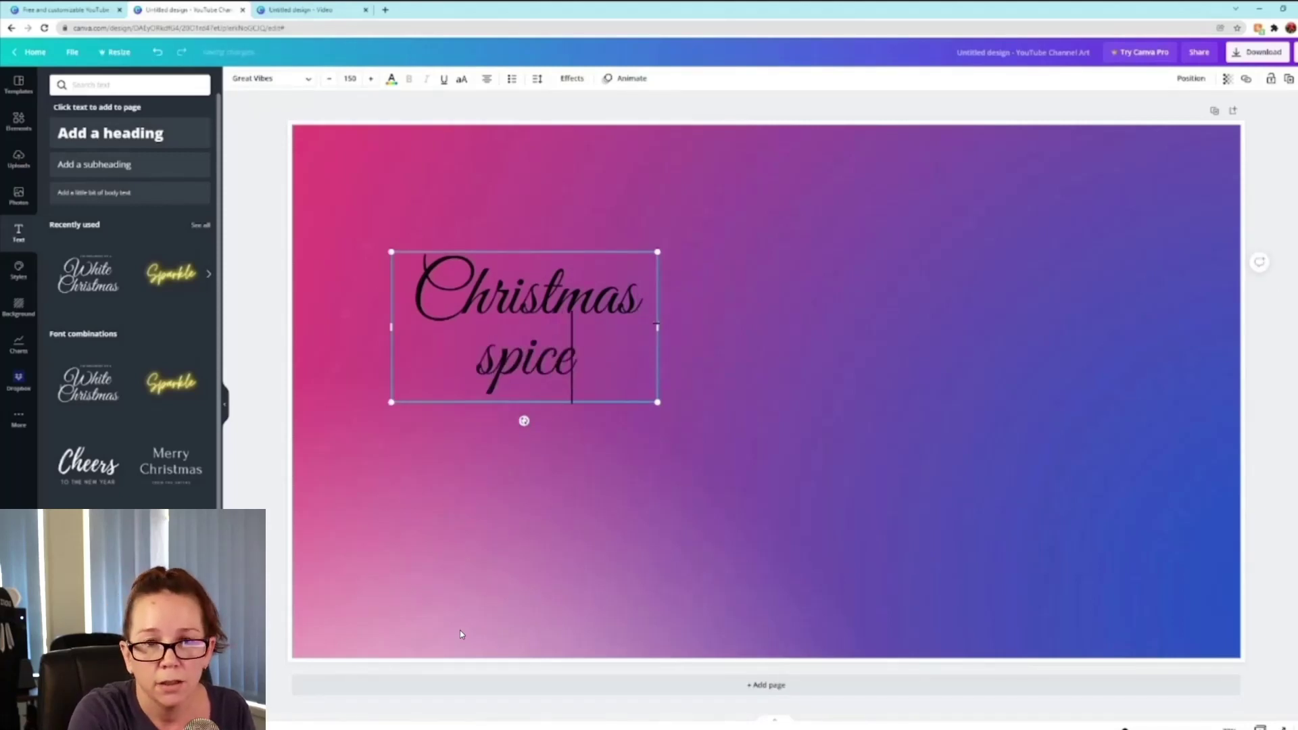
key("BackSpace")
key("BackSpace")
key("BackSpace")
key("BackSpace")
key("BackSpace")
key("BackSpace")
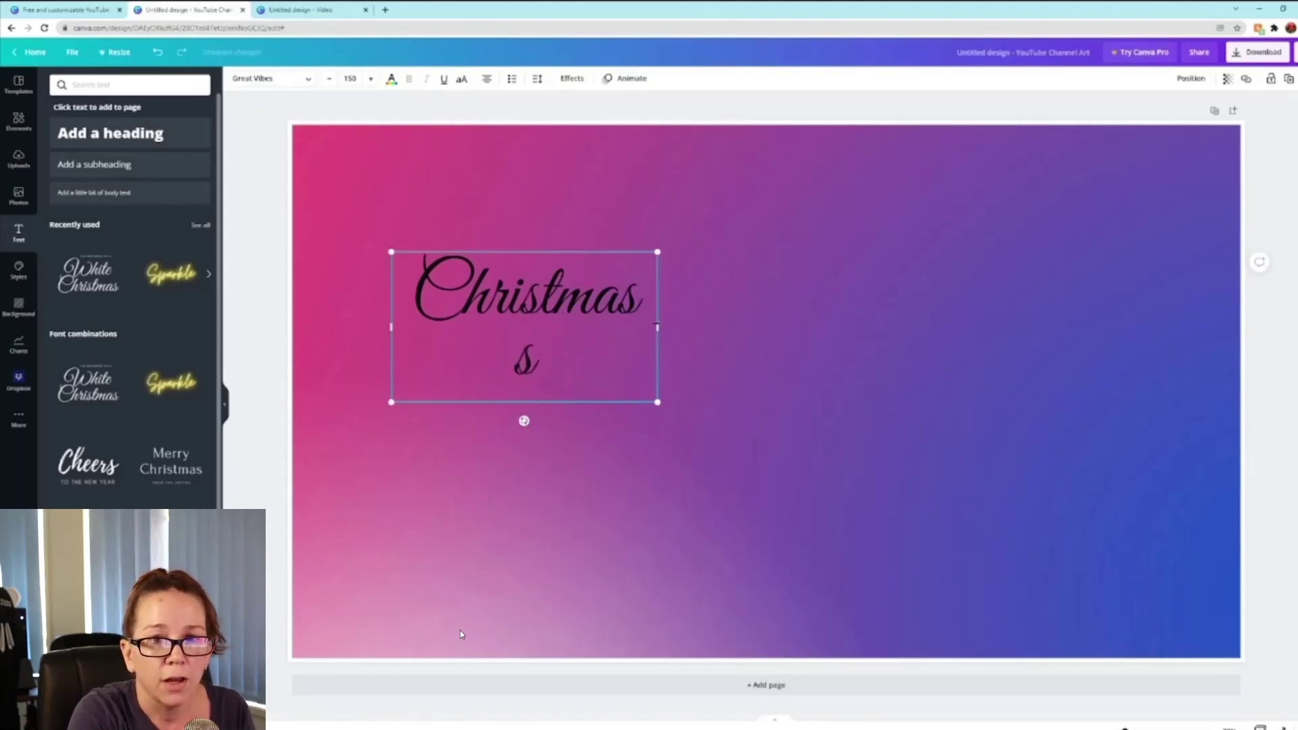
type("Sp")
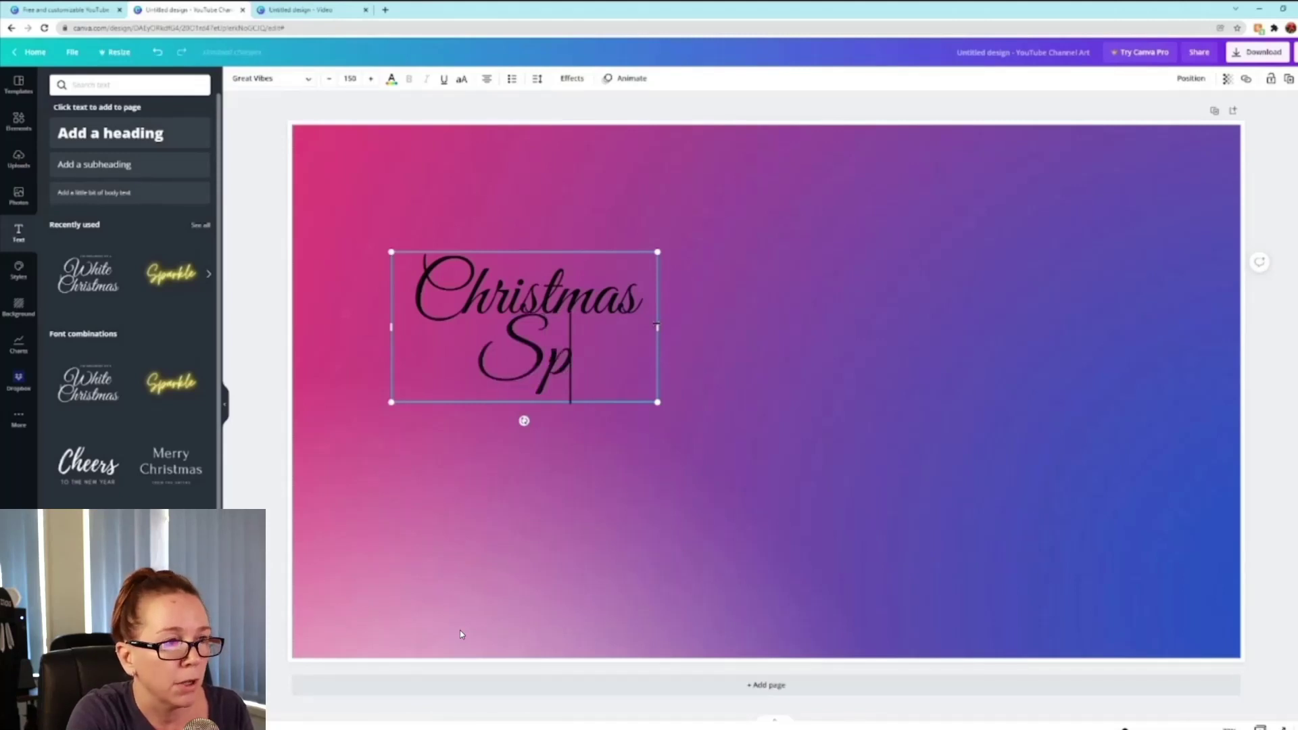
type("iced")
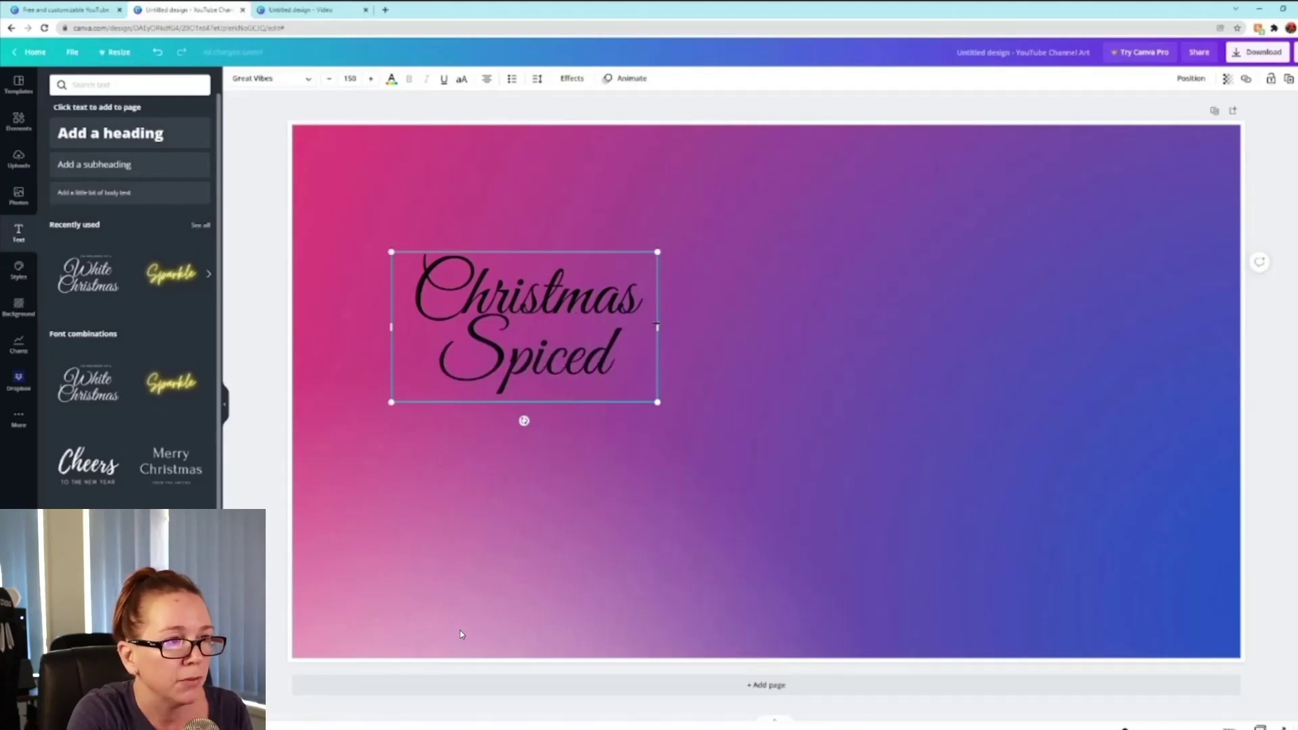
key("Return")
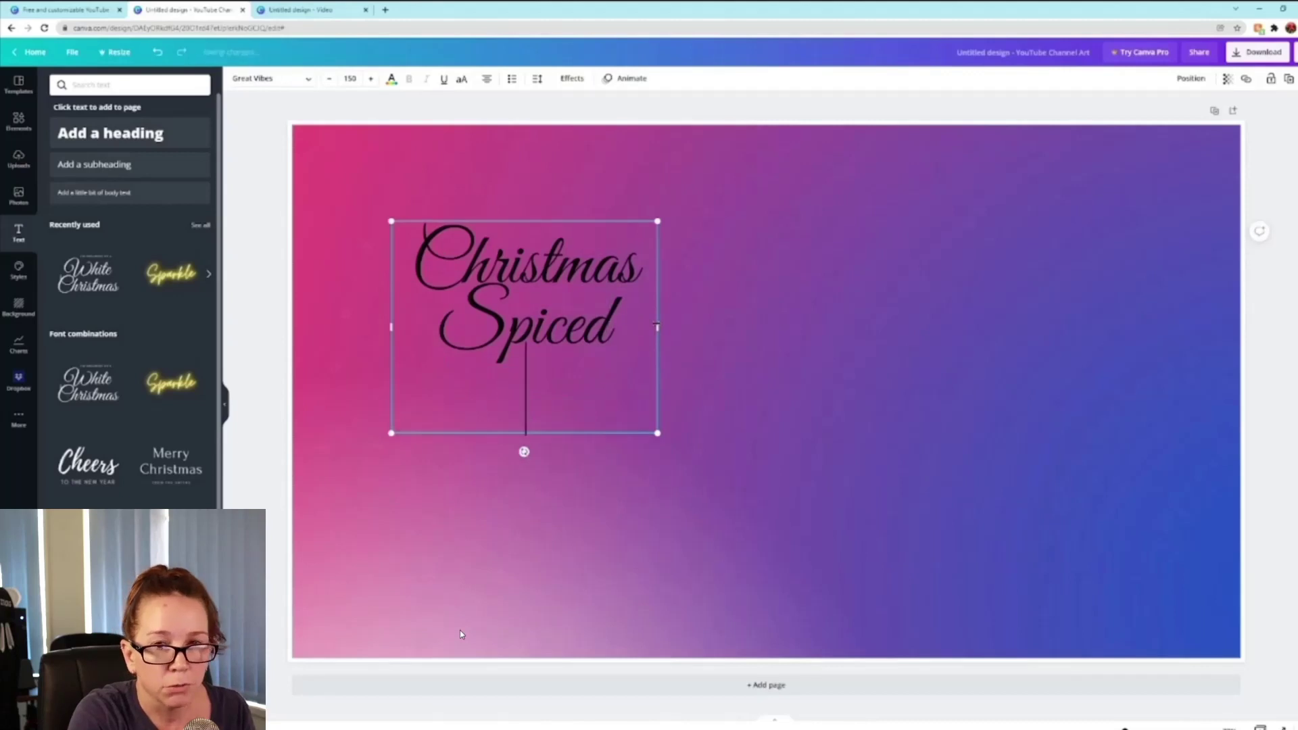
type("Granola")
- Set the line spacing of the whole "Christmas Spiced Granola" text to 1.02
key("ctrl+a")
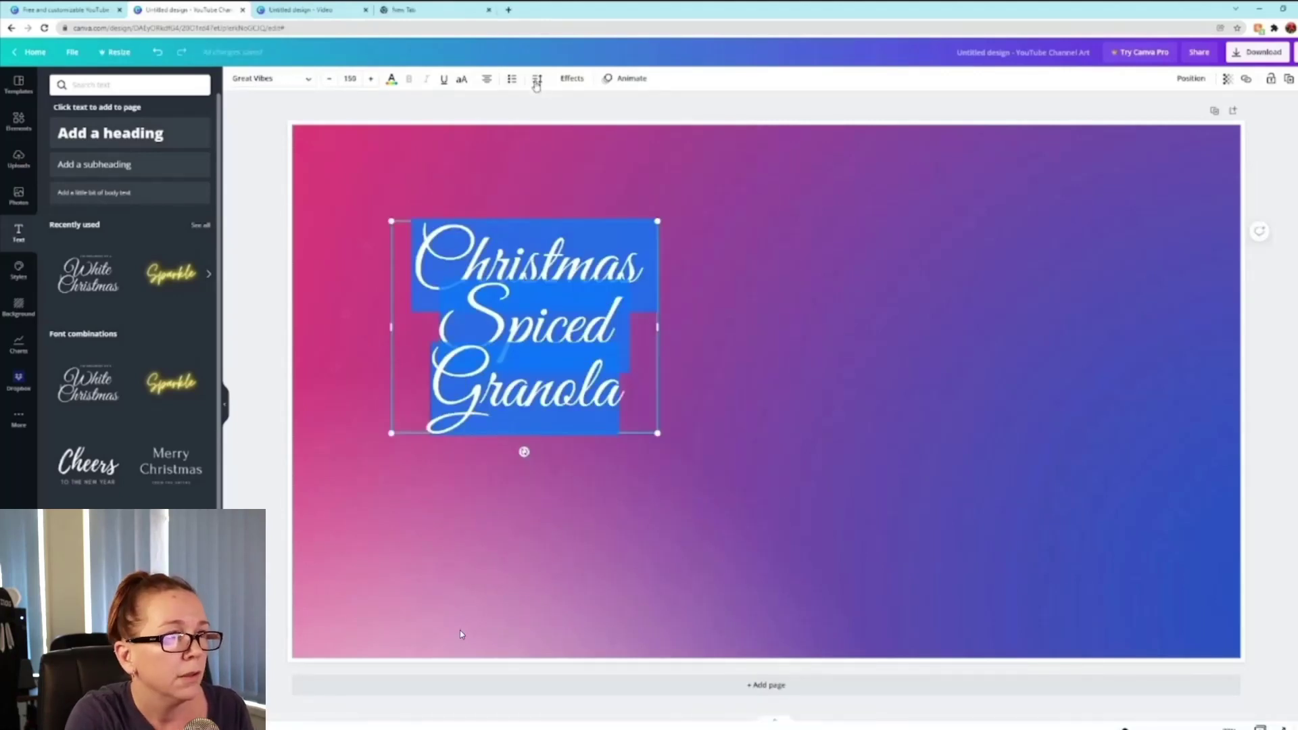
left_click(537, 80)
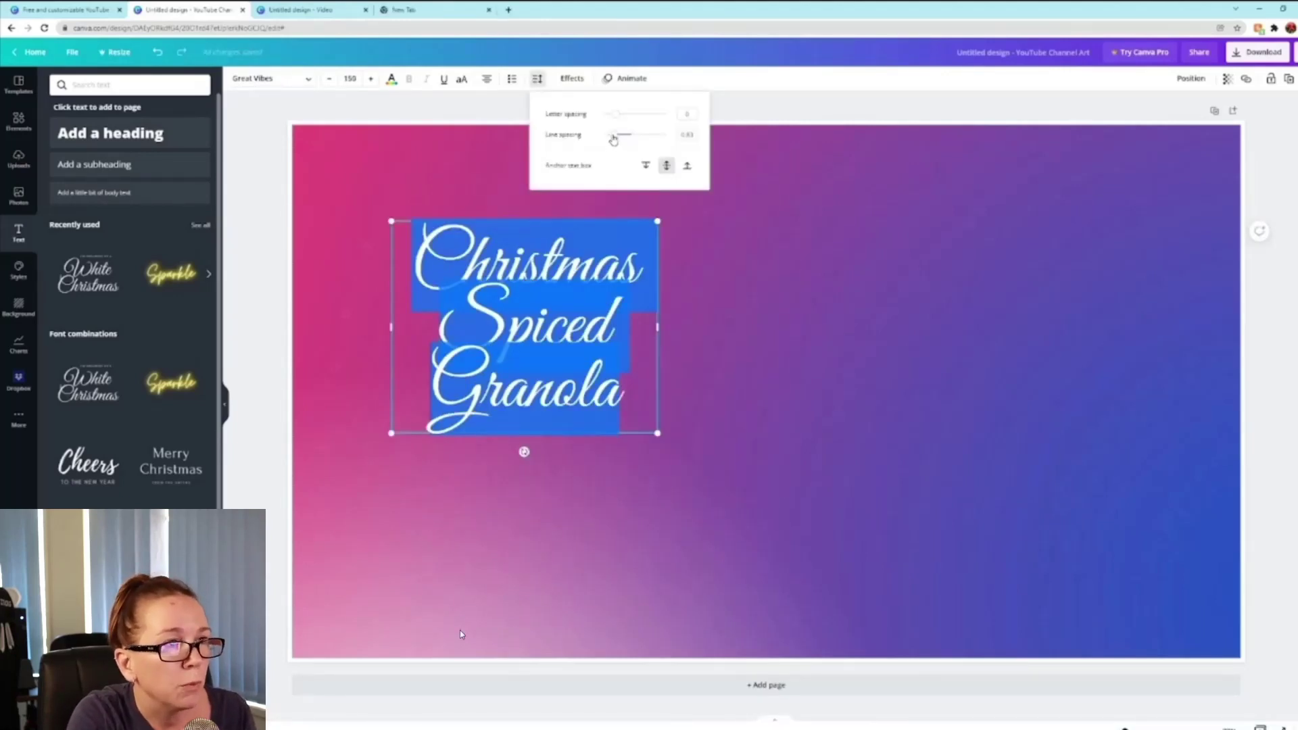
left_click_drag(614, 139, 621, 137)
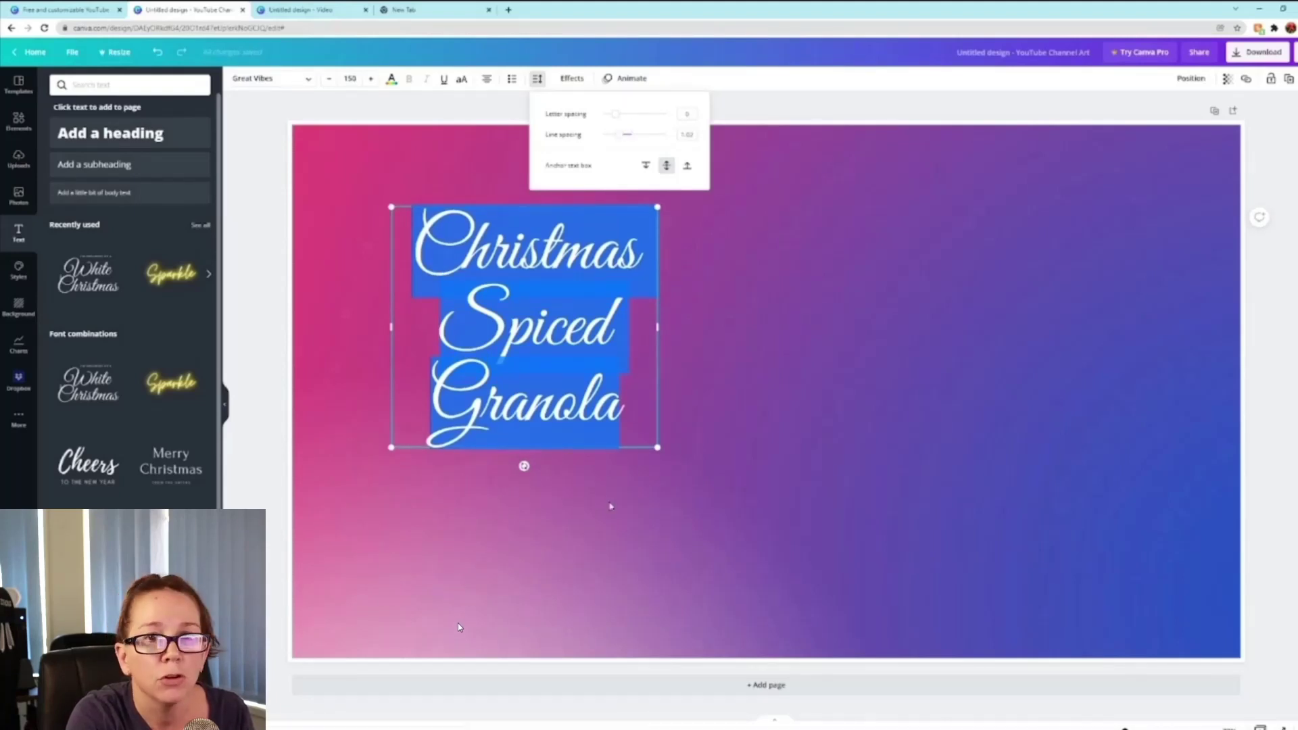
- Increase the title's font size to 180 and widen its text box so "Christmas" fits on one line
left_click(372, 81)
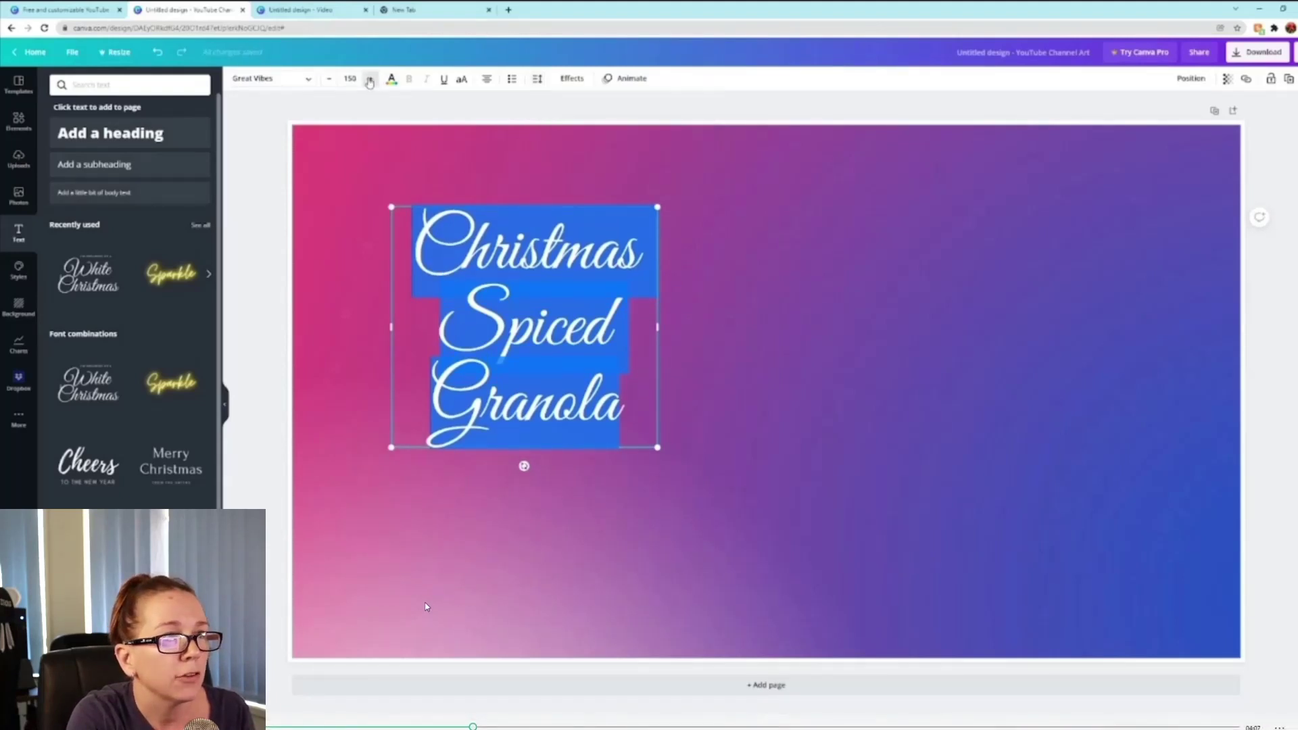
left_click(371, 81)
left_click(370, 80)
left_click(370, 80)
left_click(370, 81)
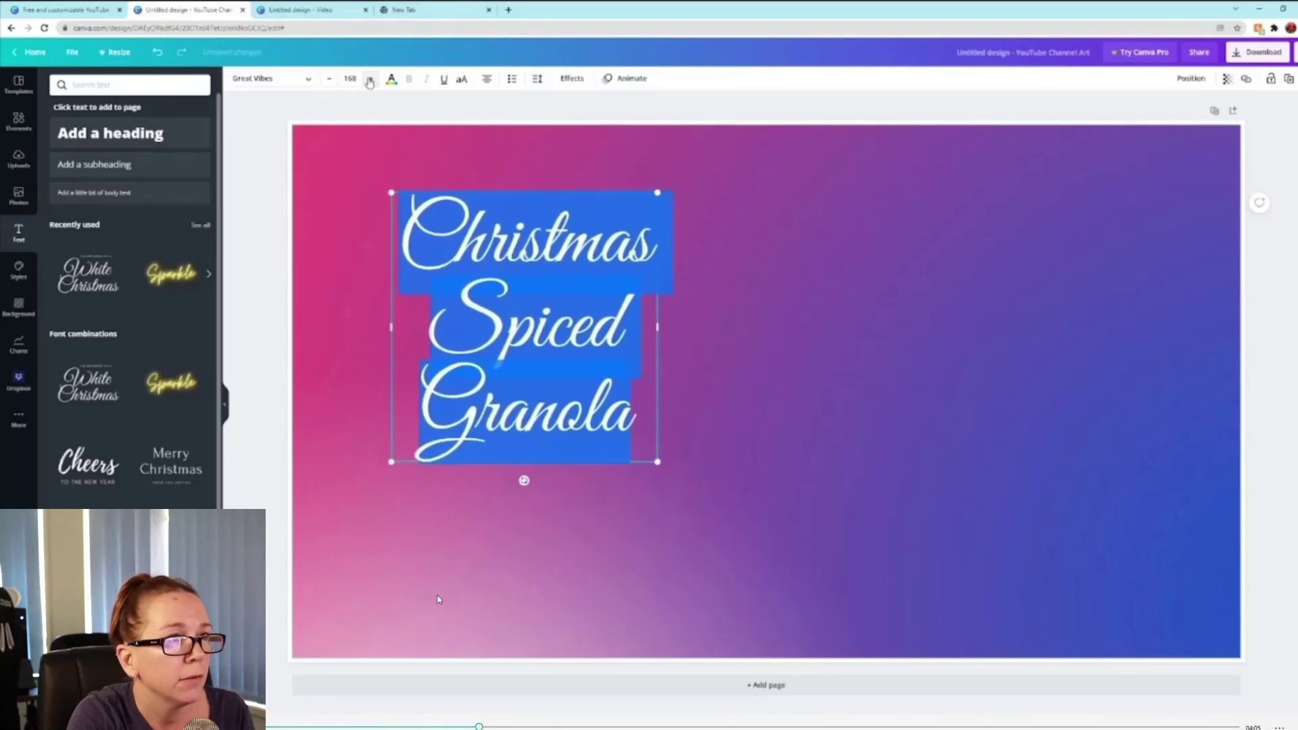
left_click(370, 81)
left_click(370, 81)
left_click(370, 81)
left_click(370, 81)
left_click(370, 81)
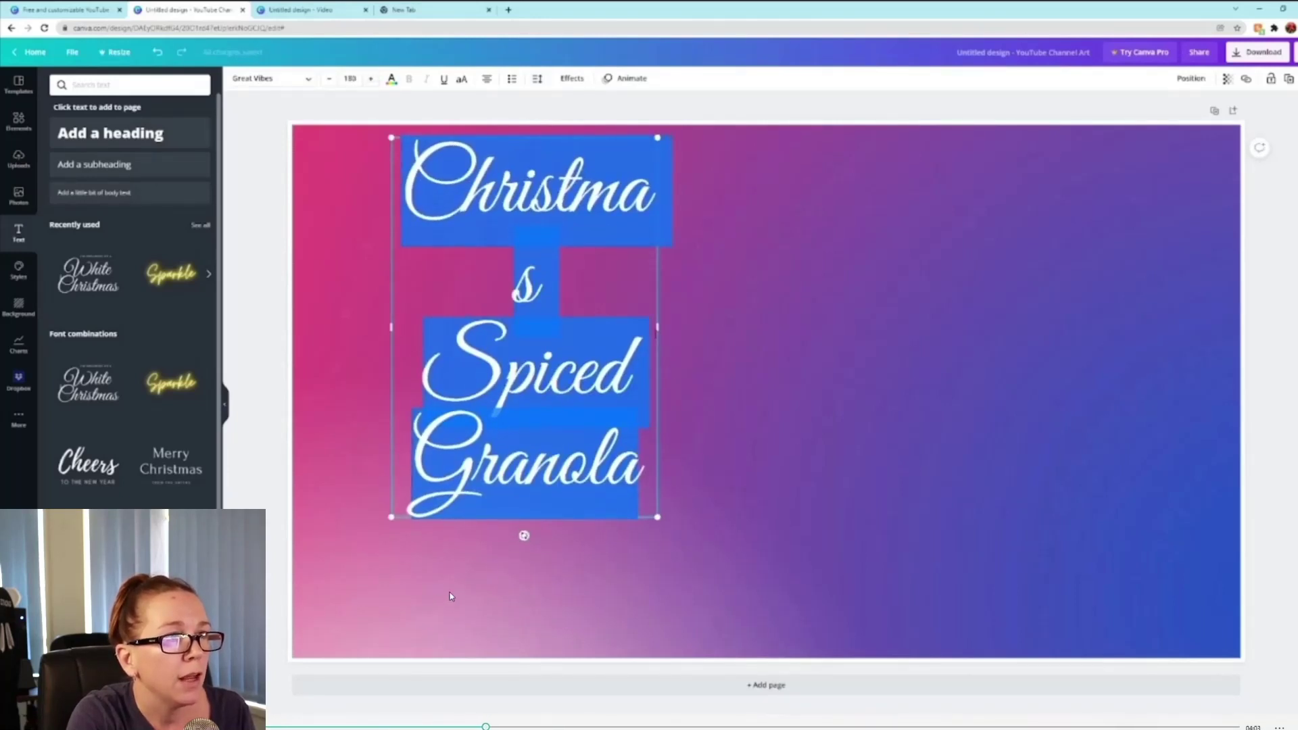
left_click_drag(658, 327, 730, 327)
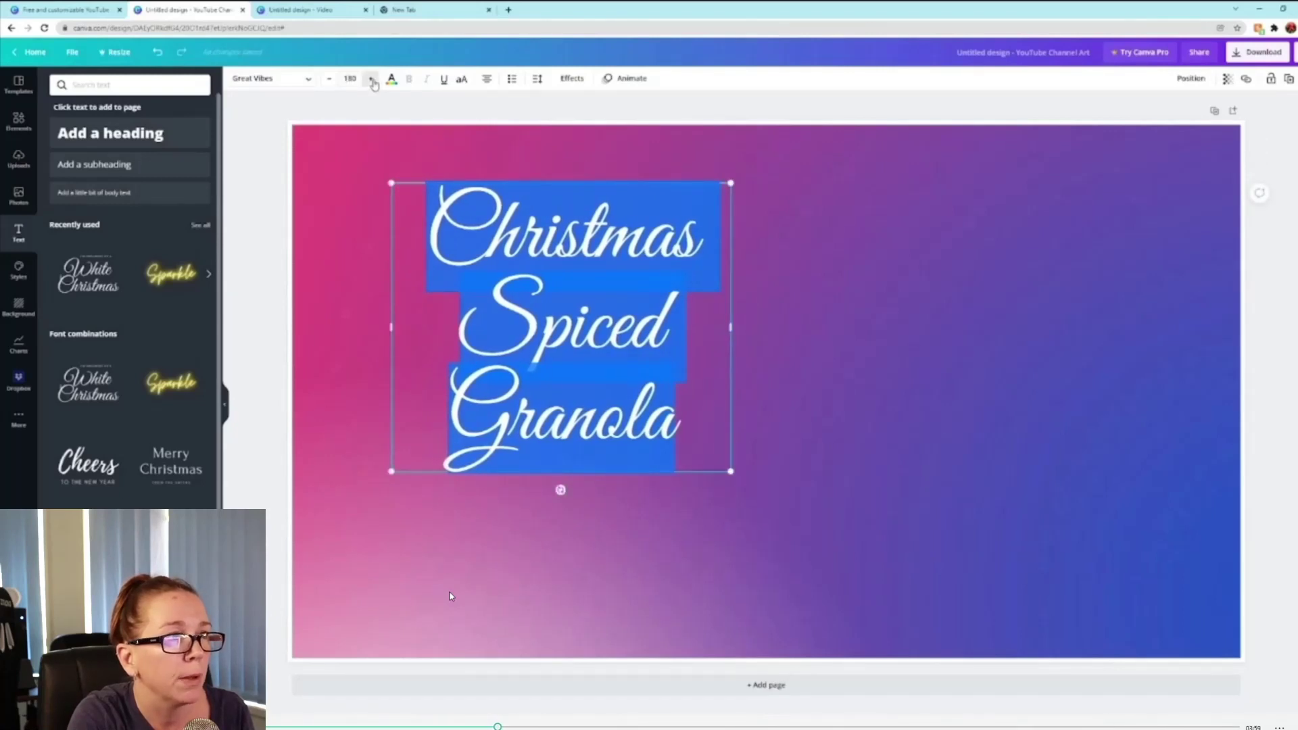
- Increase the title's font size to 205 and widen its text box further to fit the larger lettering
left_click(372, 80)
left_click(372, 81)
left_click(372, 80)
left_click(372, 80)
left_click(371, 81)
left_click(372, 81)
left_click(372, 81)
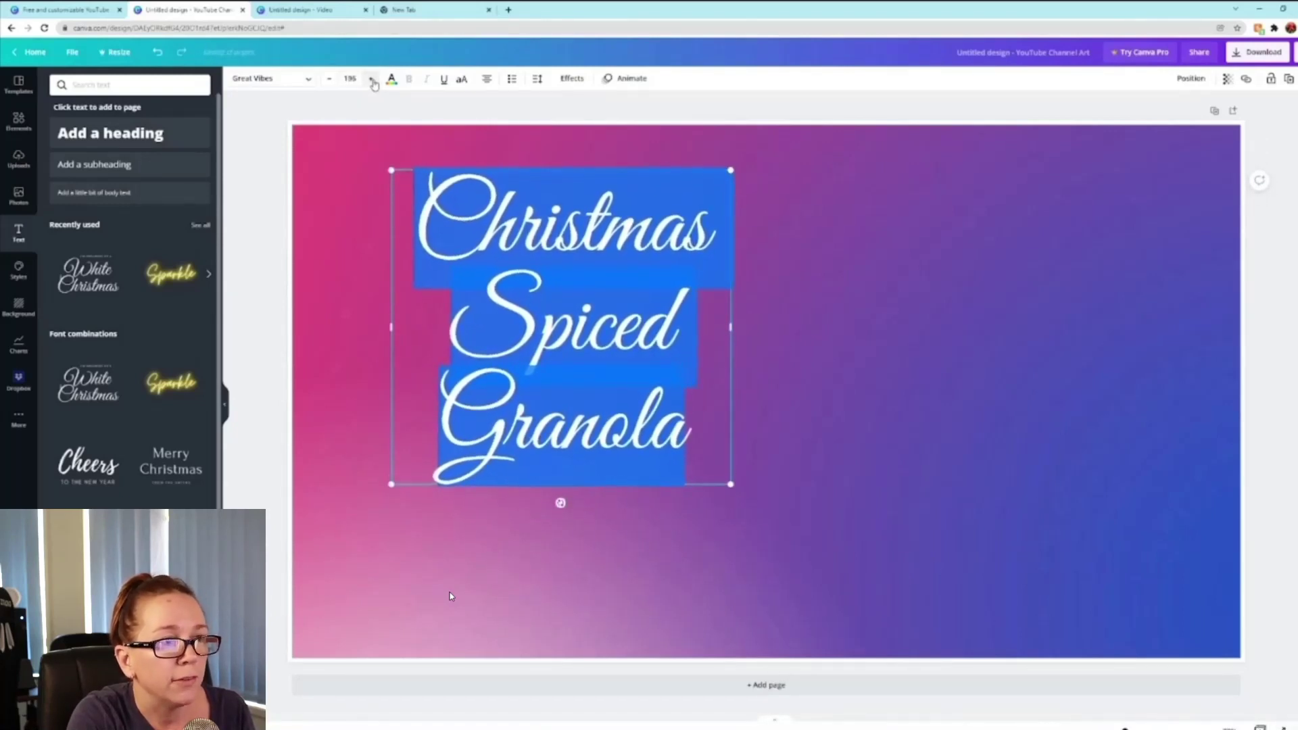
left_click(372, 80)
left_click(372, 80)
left_click(372, 81)
left_click(372, 80)
left_click(371, 81)
left_click_drag(731, 327, 796, 327)
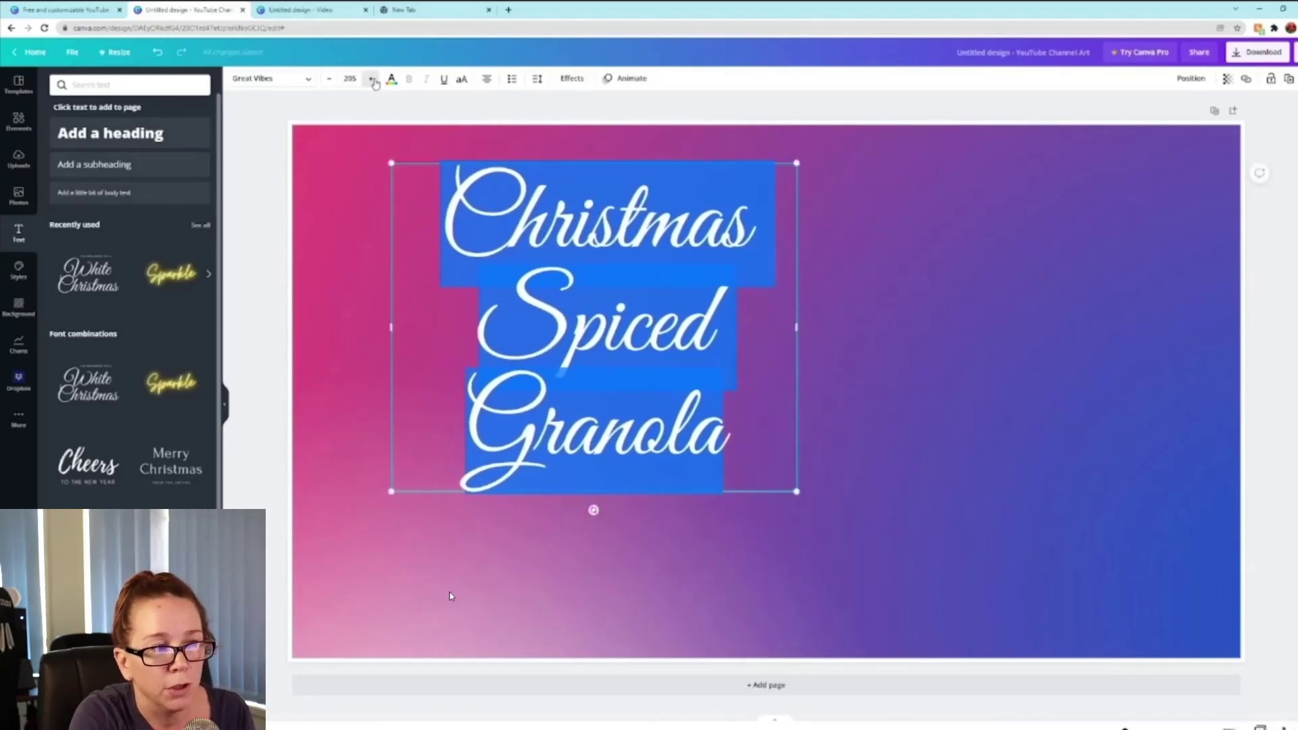
- Increase the font size of the "Christmas Spiced Granola" title to 222
left_click(372, 81)
left_click(371, 81)
left_click(371, 80)
left_click(372, 80)
left_click(372, 81)
left_click(371, 80)
left_click(372, 81)
left_click(372, 80)
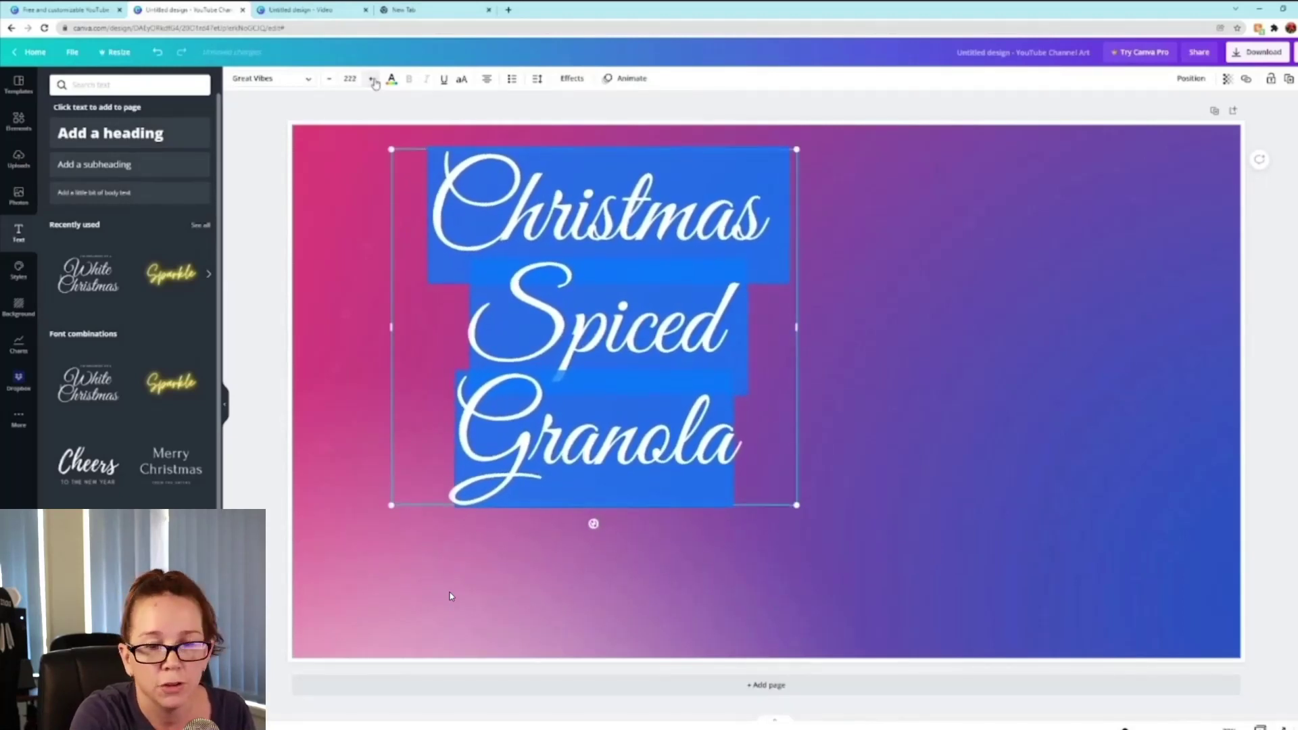
- Increase the "Christmas Spiced Granola" title's font size to 235 and widen its text box to fit the larger lettering
left_click(371, 80)
left_click(372, 81)
left_click(371, 80)
left_click(372, 81)
left_click(372, 80)
left_click(372, 80)
left_click(372, 80)
left_click(371, 81)
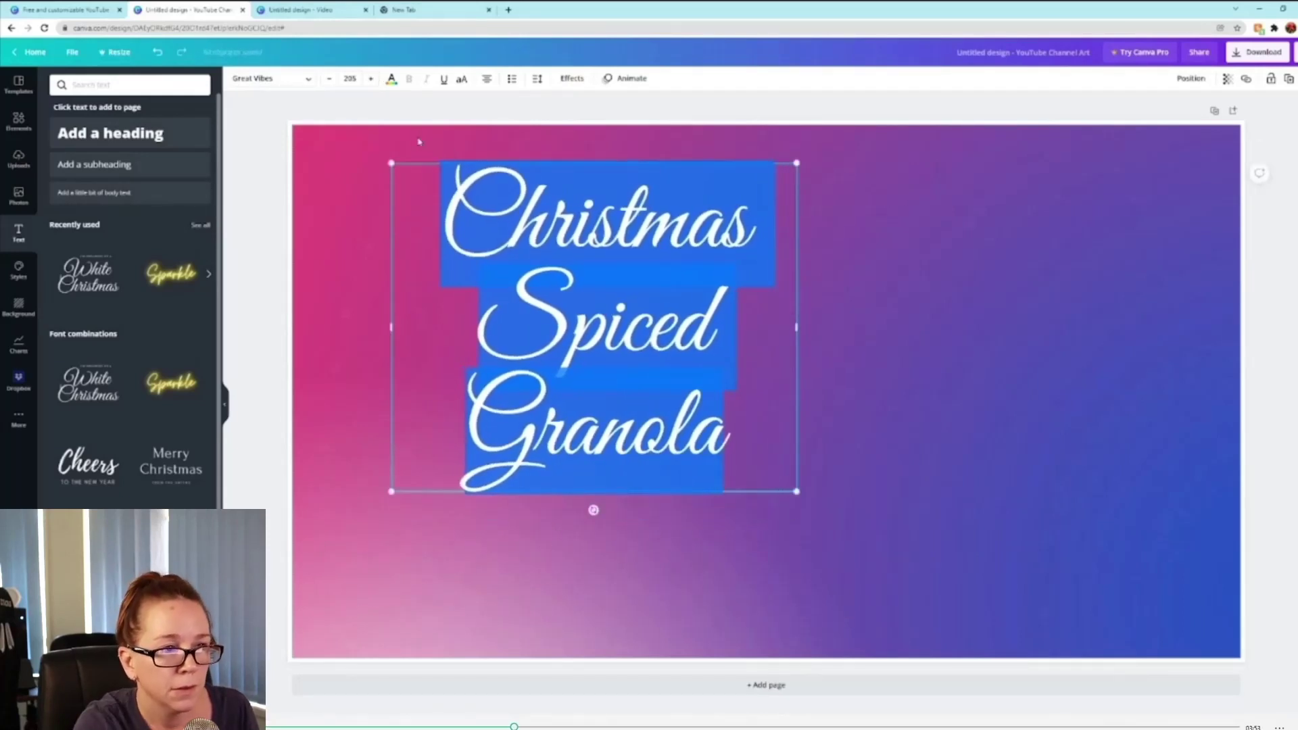
left_click(372, 80)
left_click(372, 80)
left_click(371, 81)
left_click(372, 80)
left_click(372, 80)
left_click(372, 80)
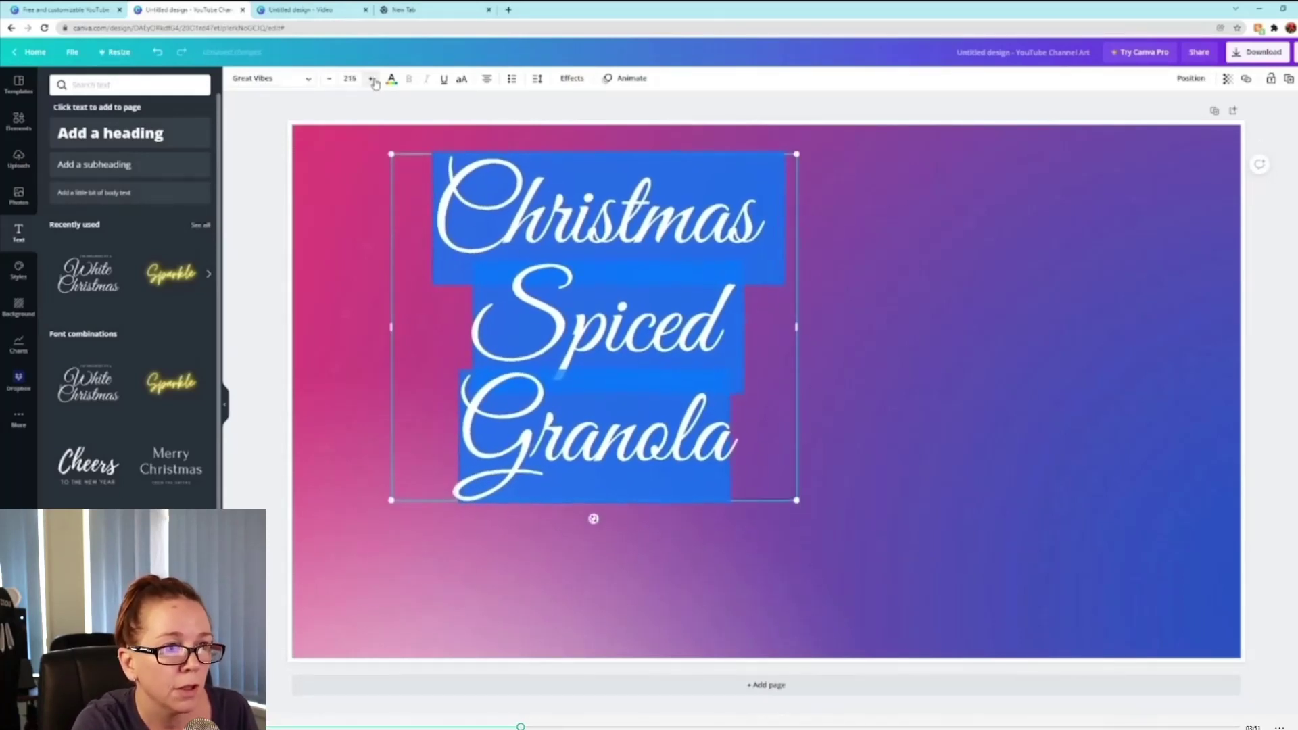
left_click(372, 81)
left_click(371, 81)
left_click(372, 81)
left_click(372, 81)
left_click(372, 80)
left_click(372, 80)
left_click(372, 81)
left_click(372, 81)
left_click(372, 81)
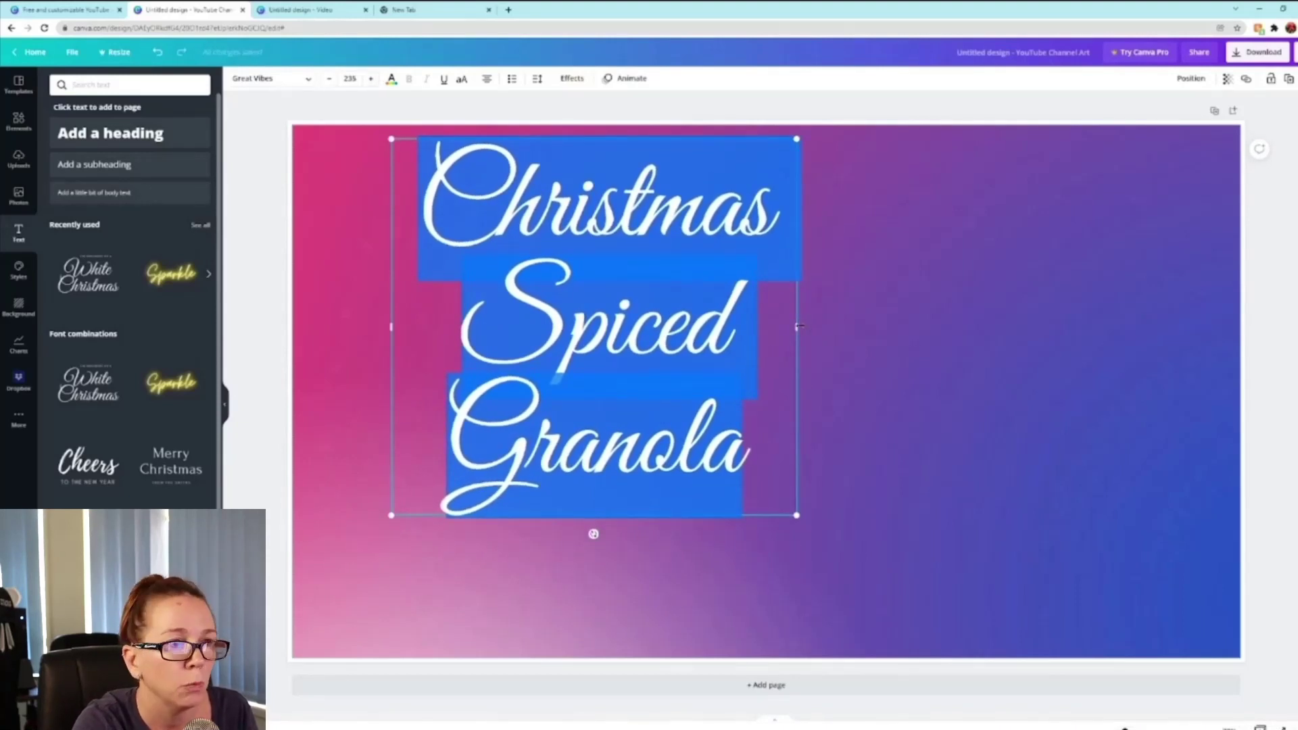
left_click_drag(798, 327, 854, 327)
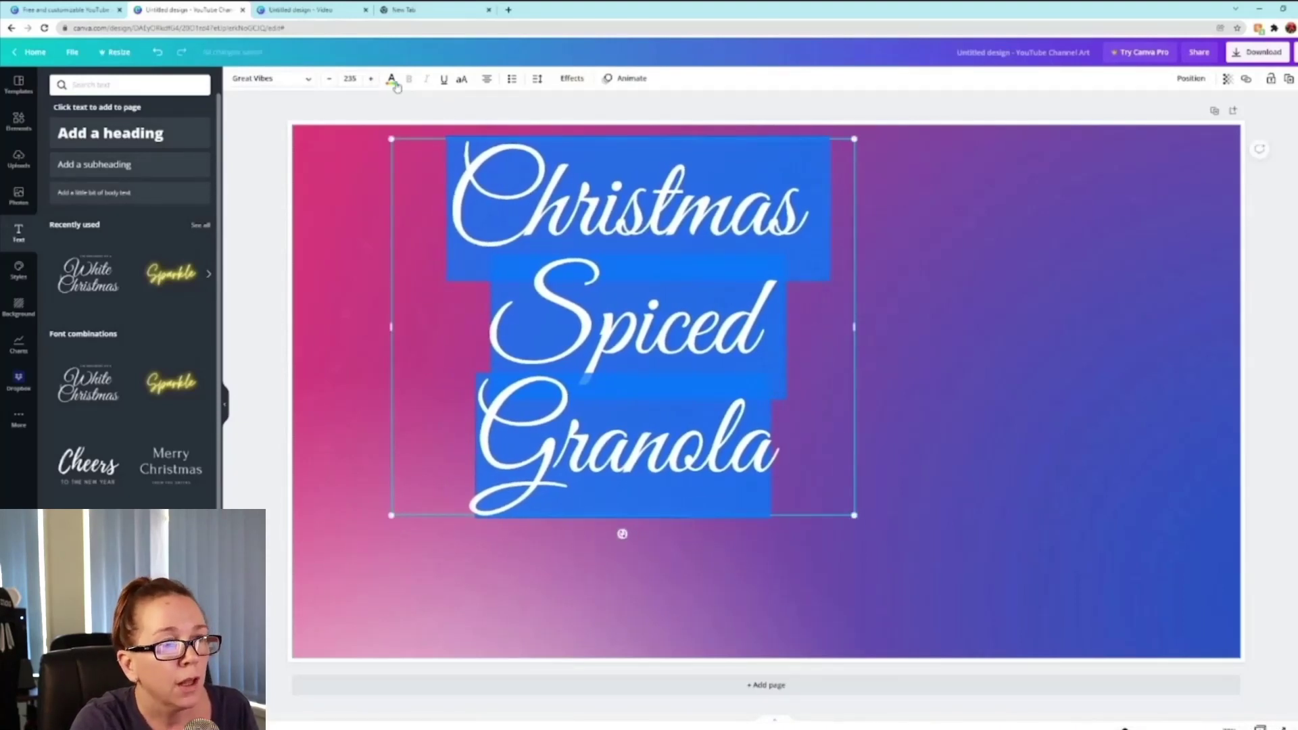
- Increase the title's font size further to 253
left_click(371, 80)
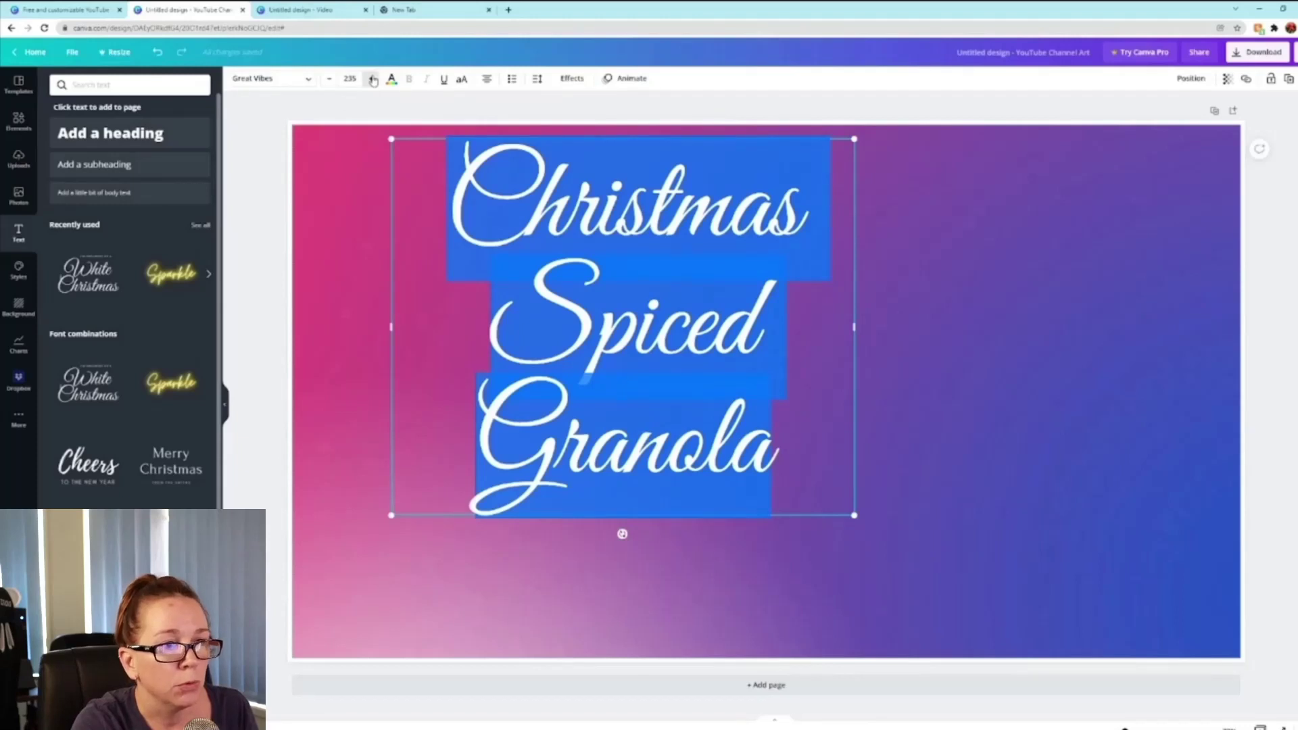
left_click(371, 80)
left_click(372, 80)
left_click(371, 80)
left_click(372, 80)
left_click(372, 81)
left_click(372, 80)
left_click(371, 80)
left_click(371, 81)
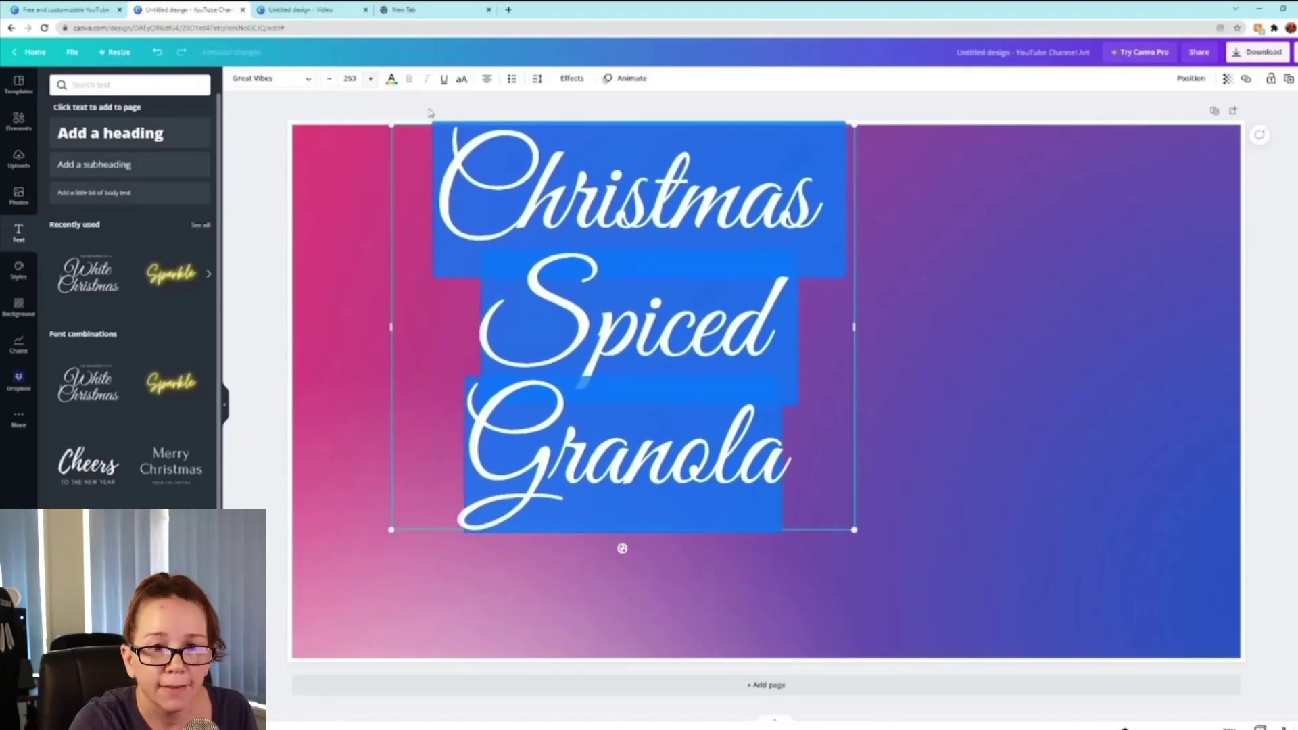
- Tilt the title counterclockwise so it slopes upward to the right, and reposition it on the left half of the design
left_click(798, 365)
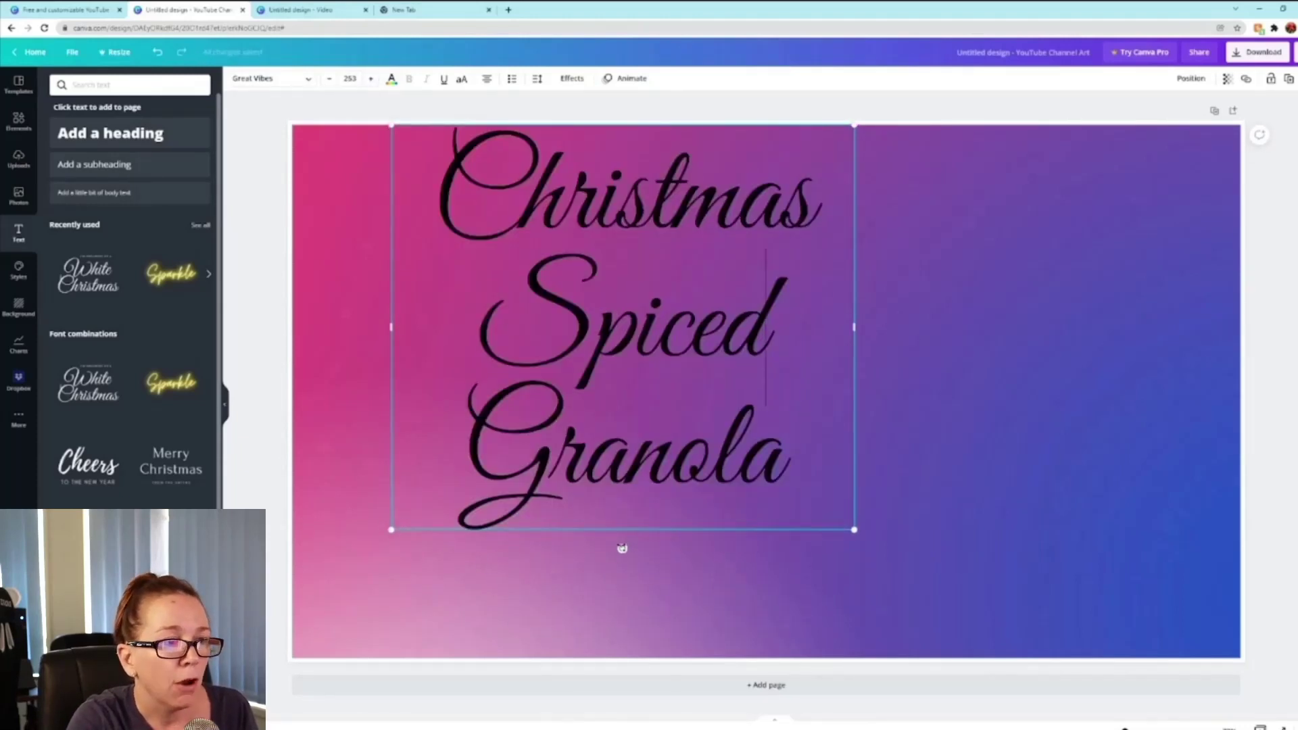
left_click_drag(623, 548, 633, 622)
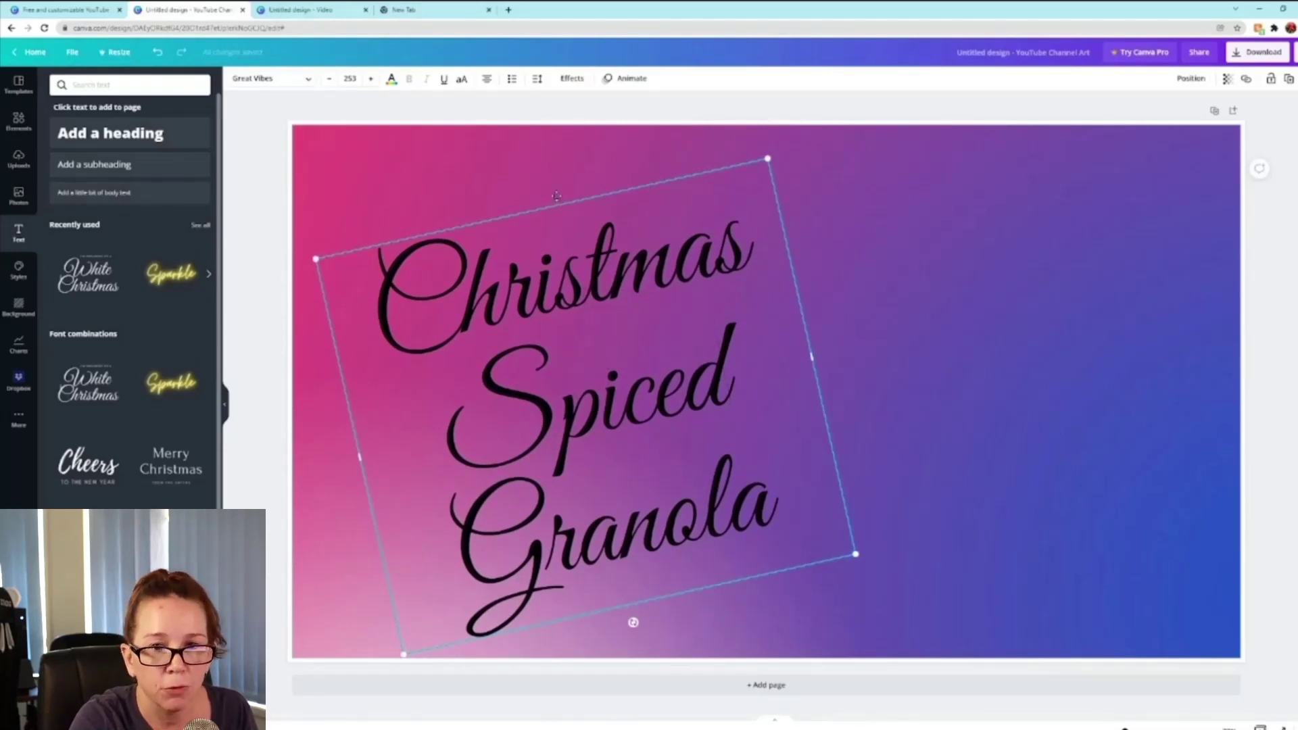
left_click_drag(557, 196, 533, 164)
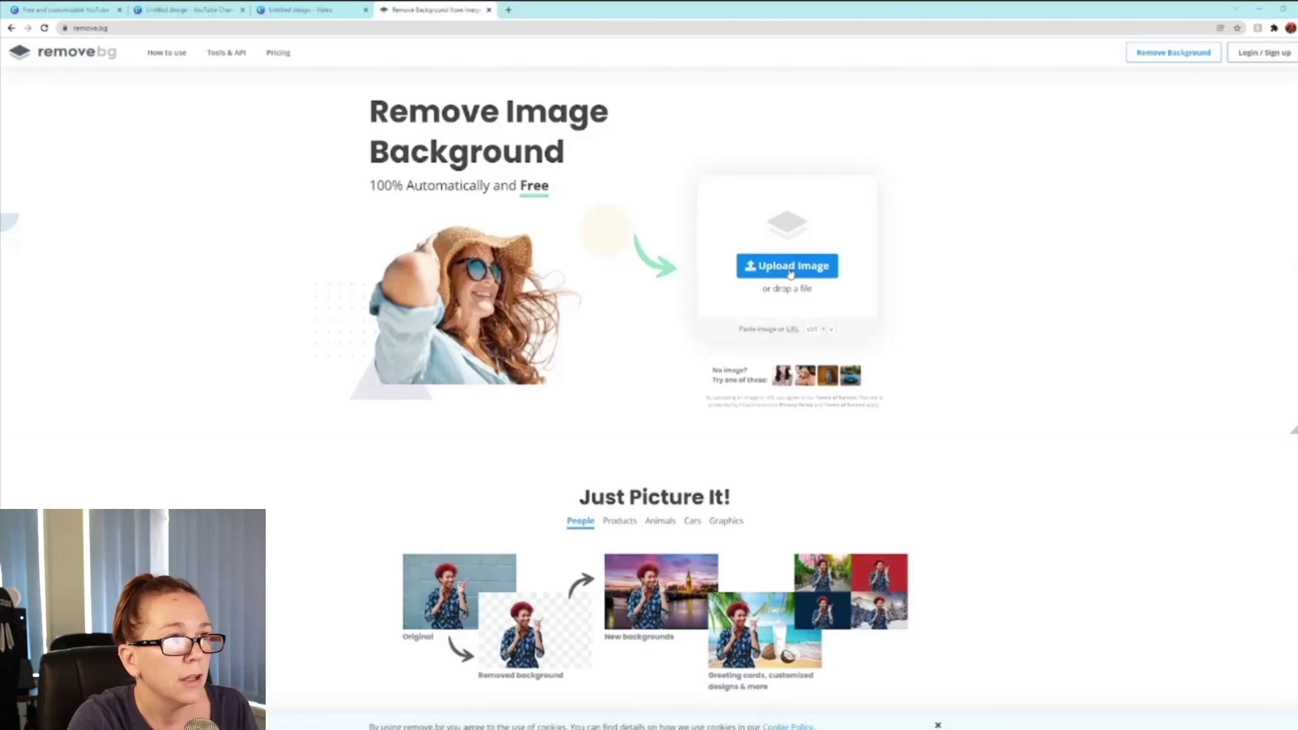
- Upload the "granola" photo to remove.bg and download the preview-size version with its background removed
left_click(791, 271)
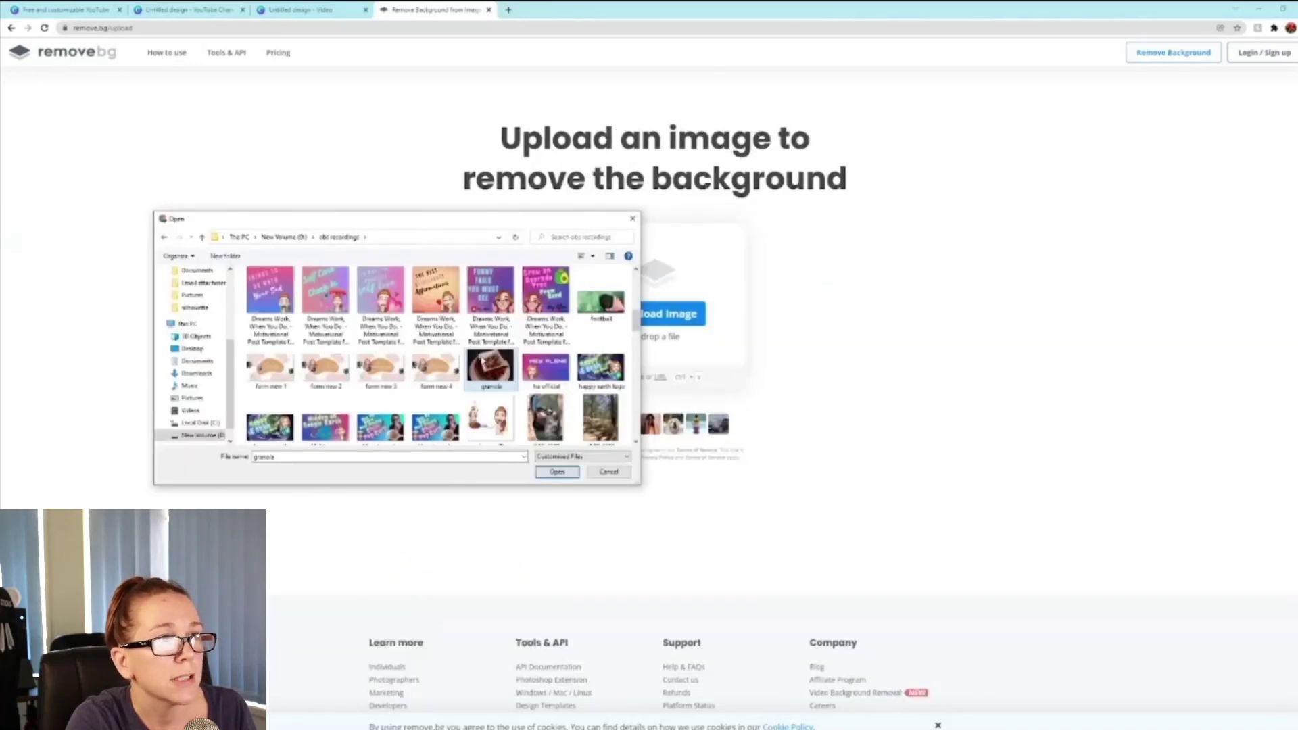
left_click(574, 471)
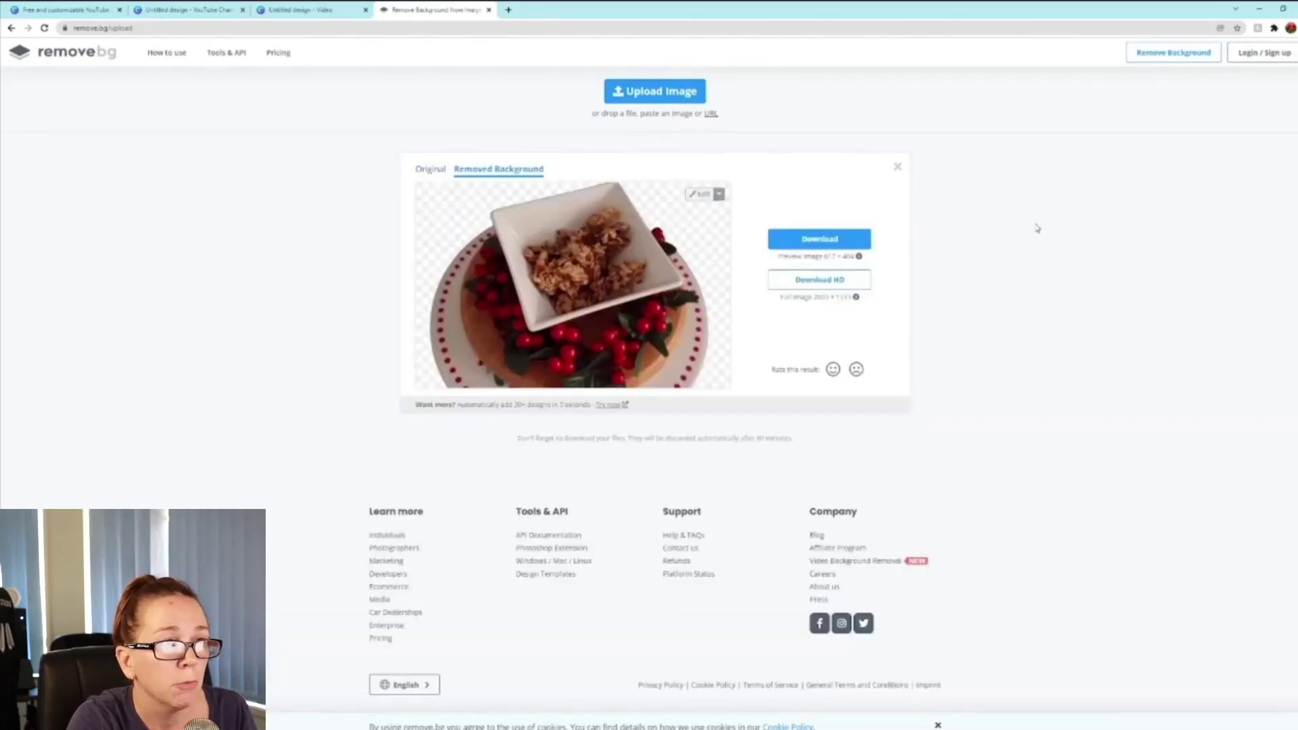
left_click(817, 240)
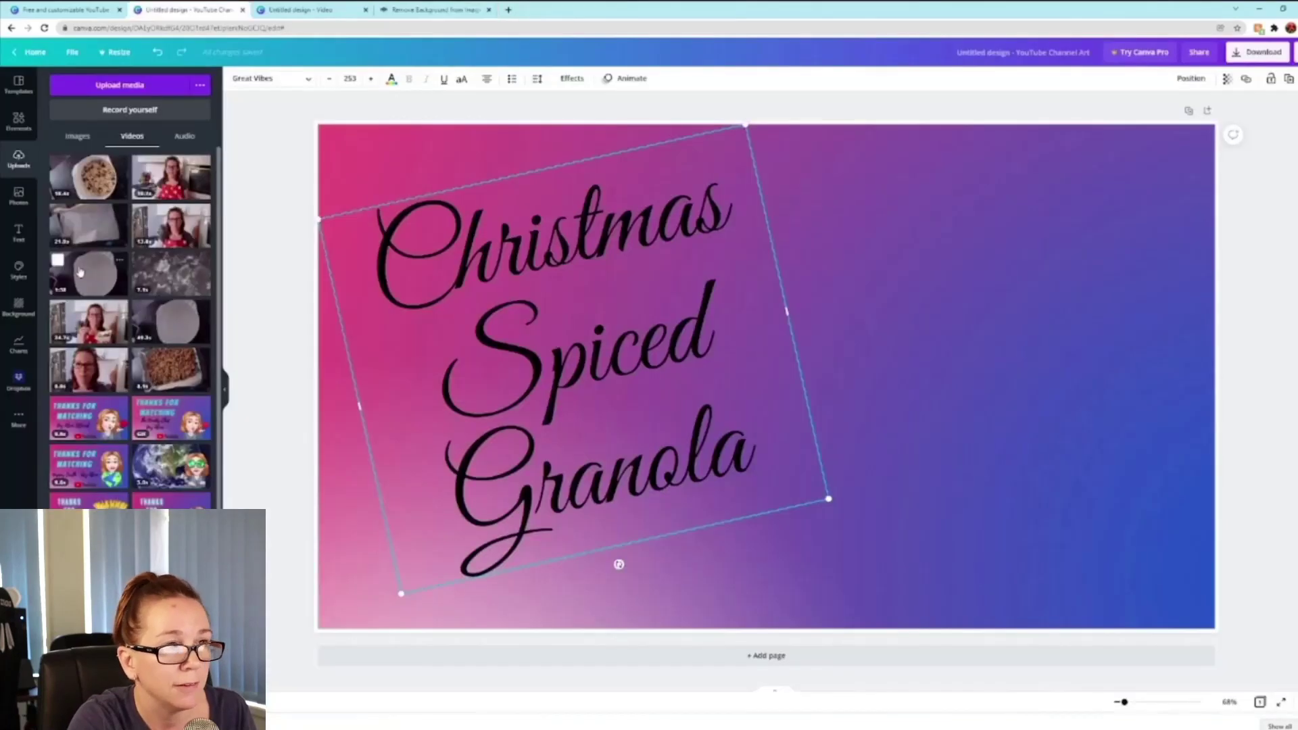
- Place the uploaded granola cut-out in the lower right of the design and enlarge it to fill roughly the right half
left_click(77, 136)
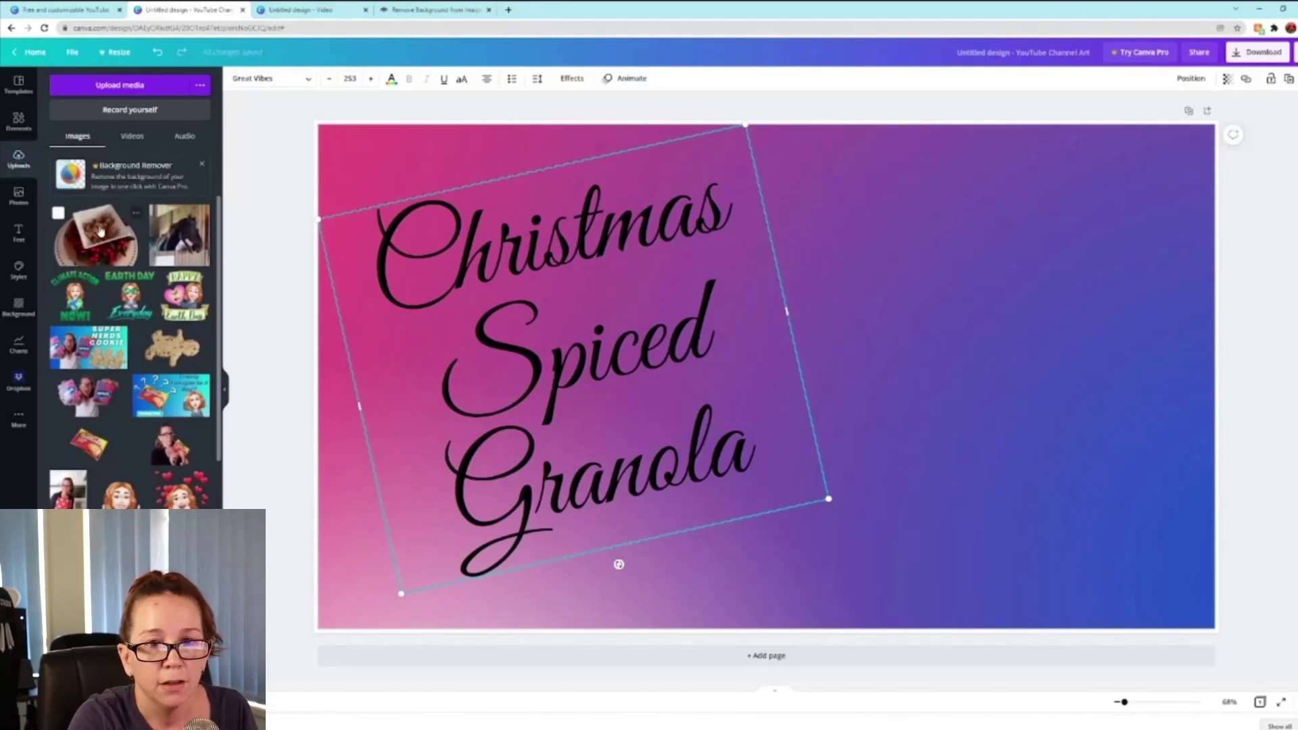
left_click_drag(104, 232, 924, 426)
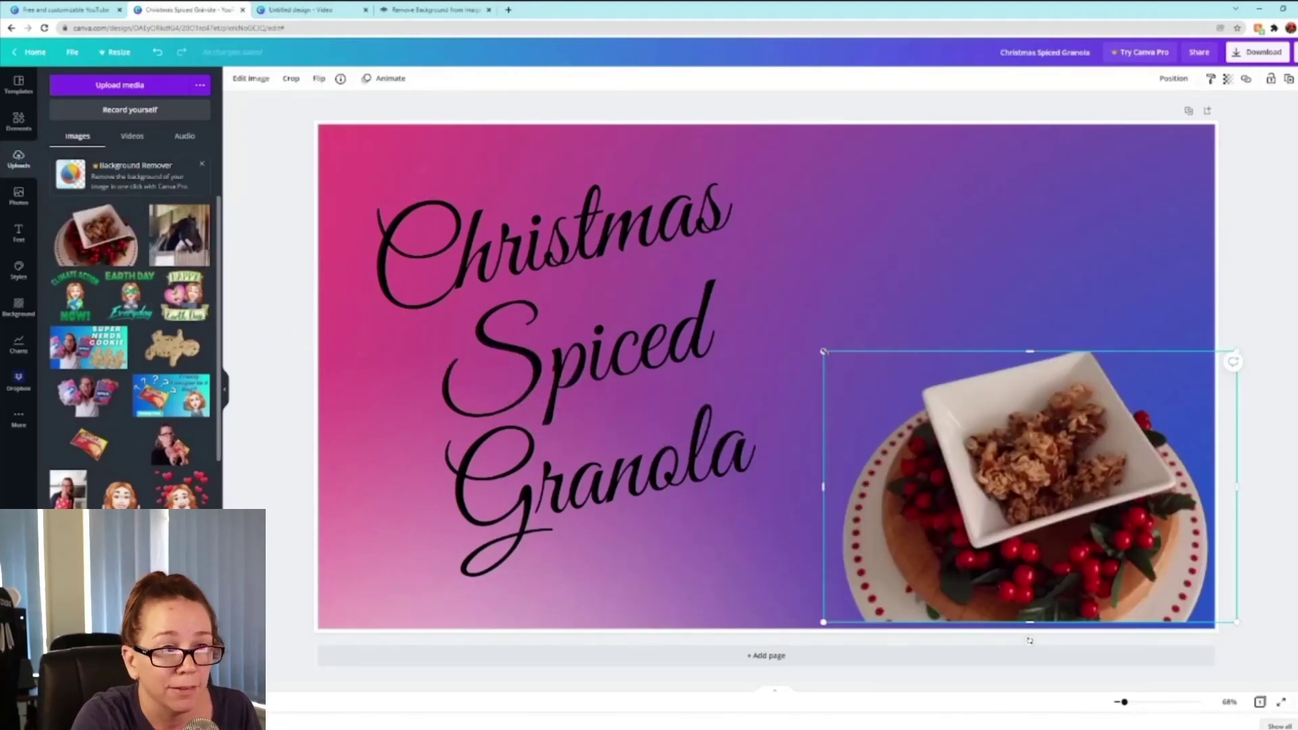
left_click_drag(816, 345, 612, 211)
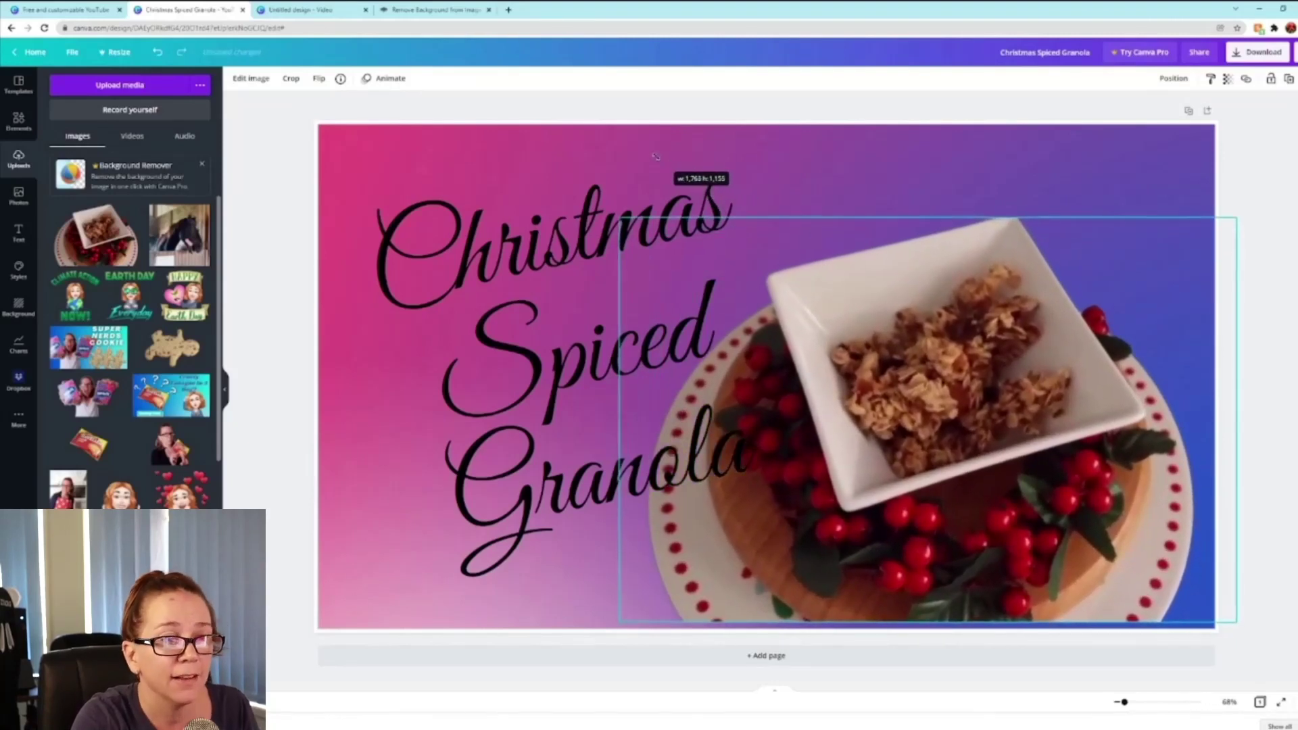
left_click_drag(928, 312, 969, 299)
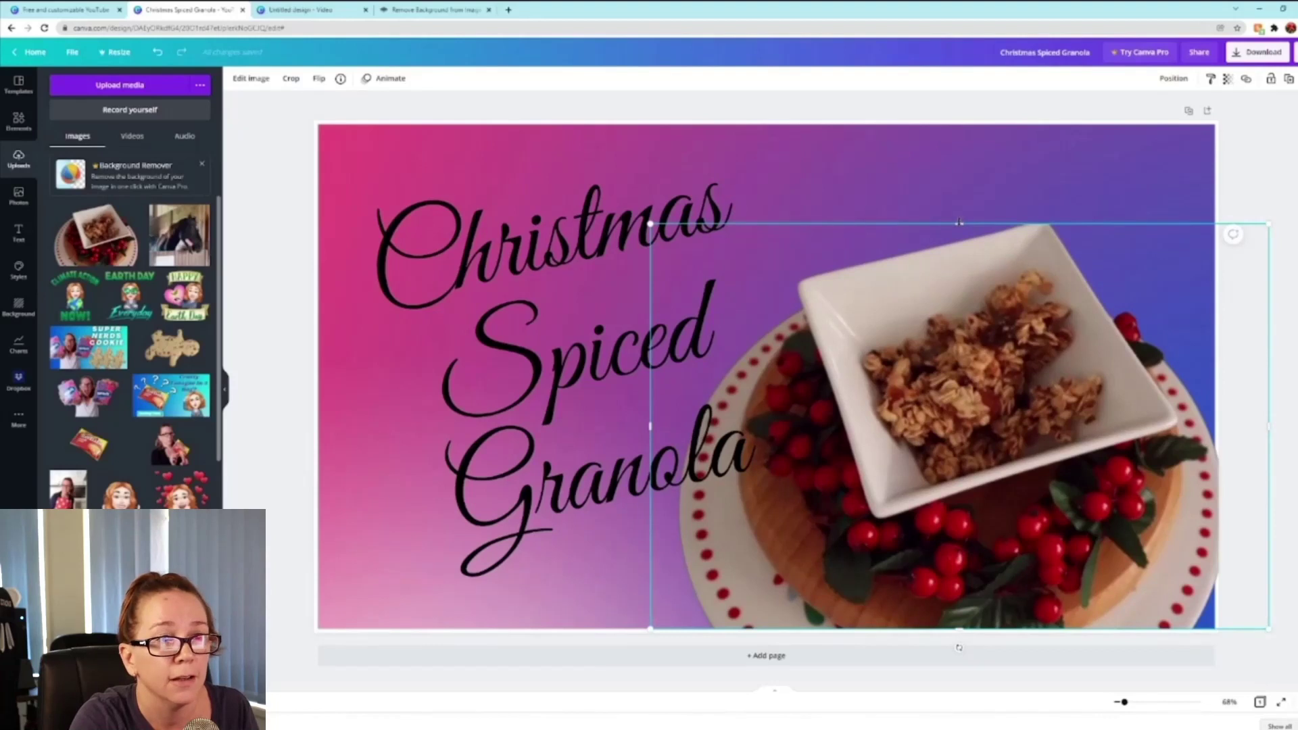
left_click_drag(959, 221, 964, 156)
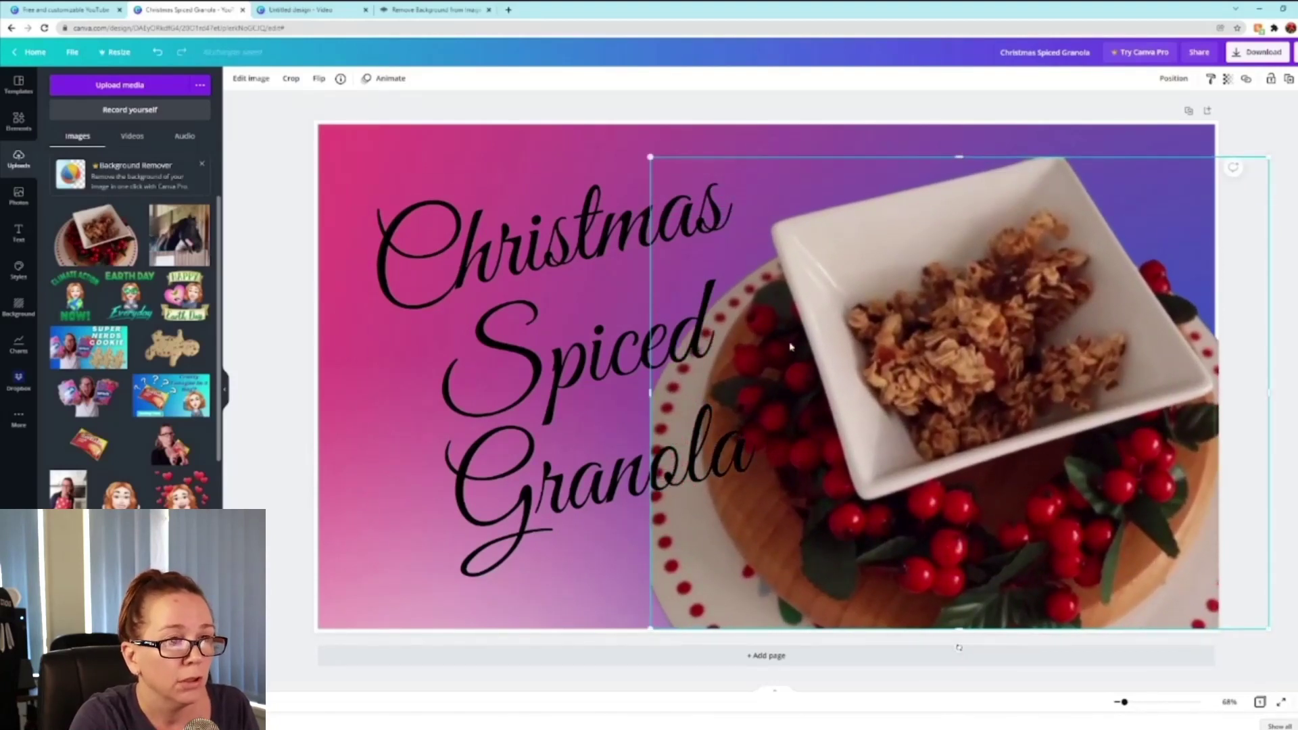
left_click_drag(651, 390, 625, 389)
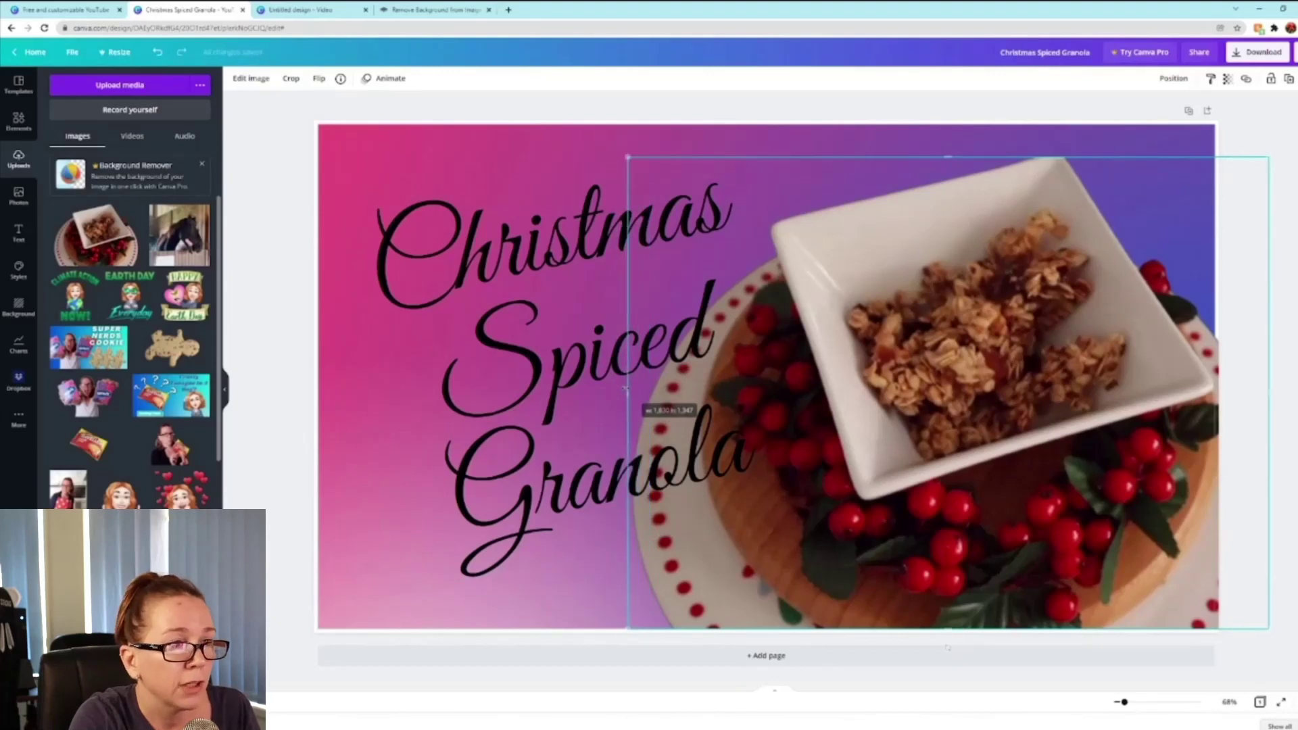
- Shift the title toward the page's left edge and nudge the granola image so the two overlap less
left_click_drag(661, 314, 630, 303)
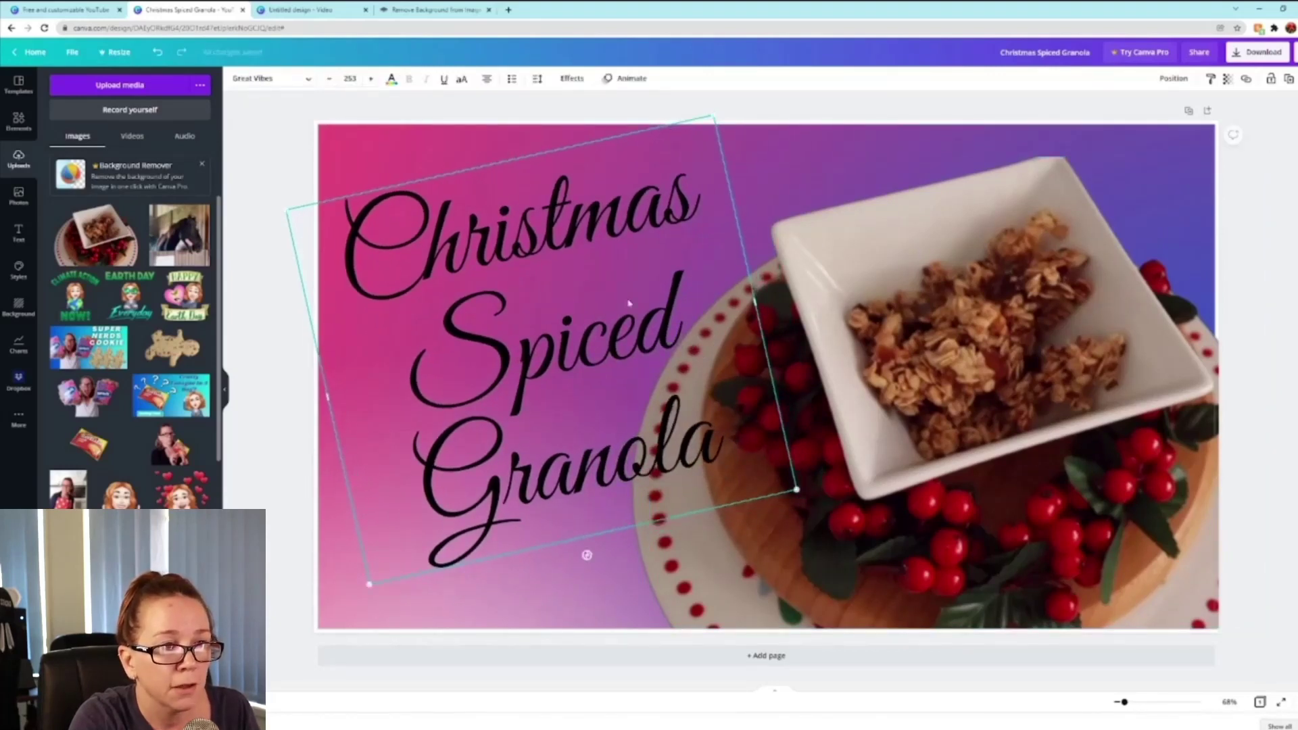
left_click_drag(563, 229, 566, 220)
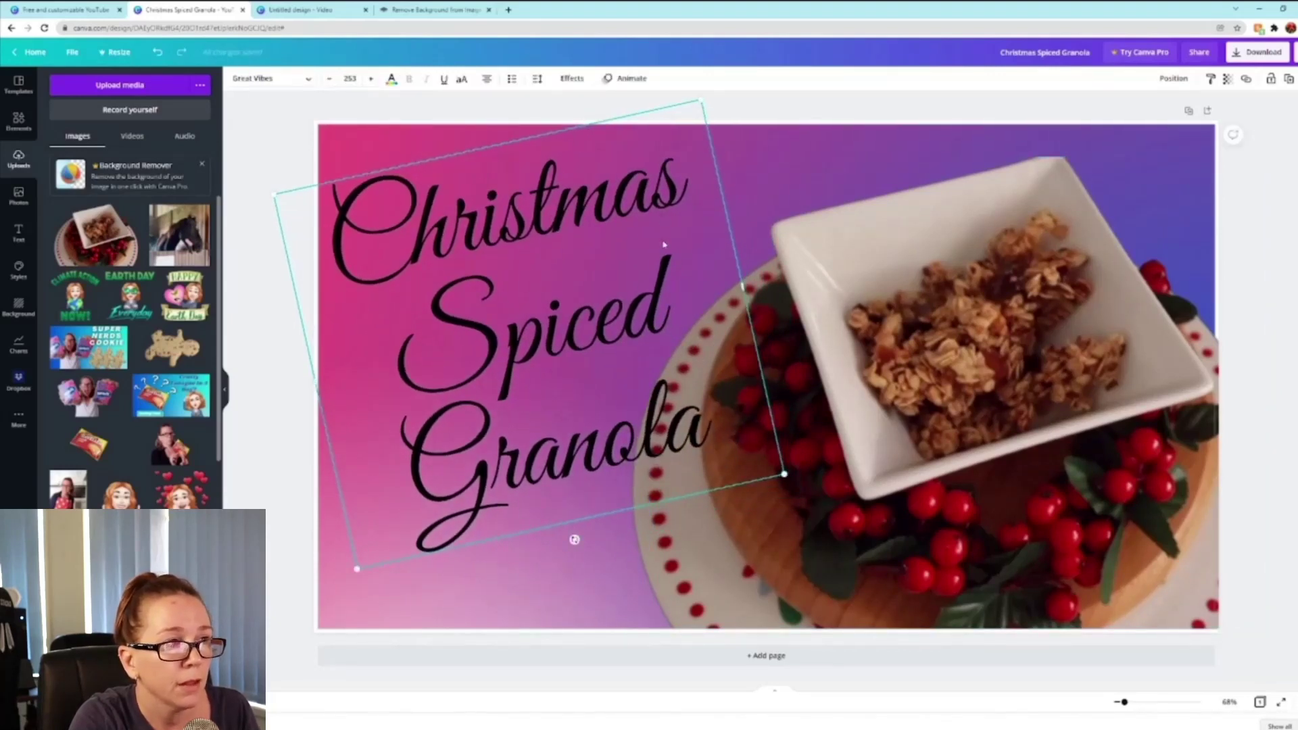
mouse_move(715, 426)
left_mouse_down()
mouse_move(675, 441)
mouse_move(697, 435)
left_mouse_up()
left_click_drag(1052, 531, 1063, 521)
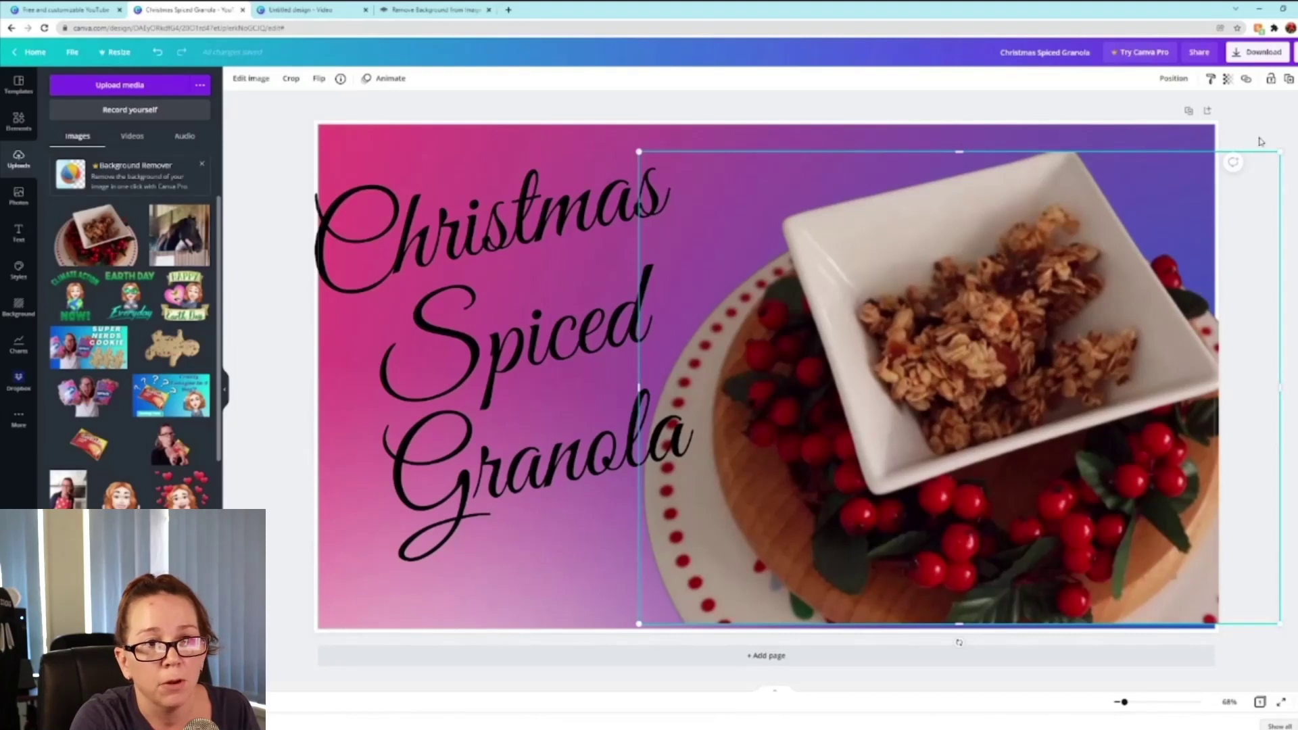
left_click(1259, 141)
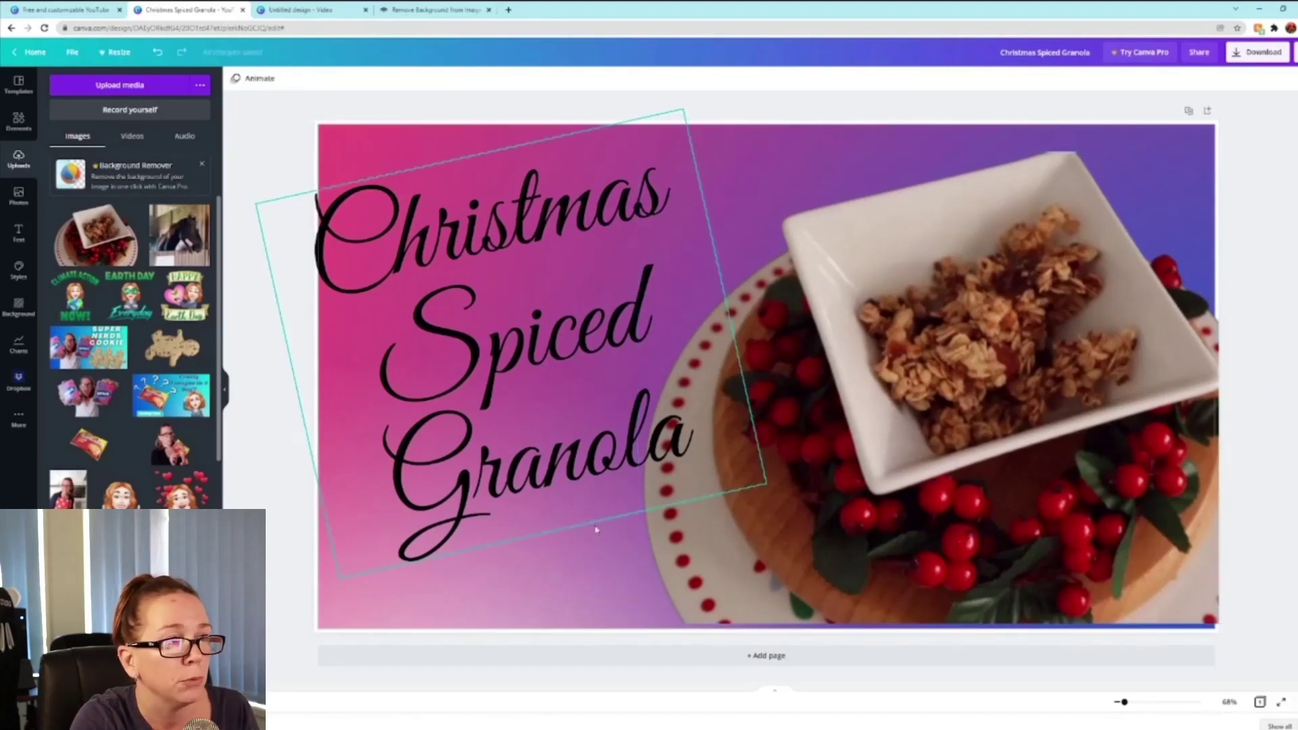
left_click_drag(769, 556, 770, 553)
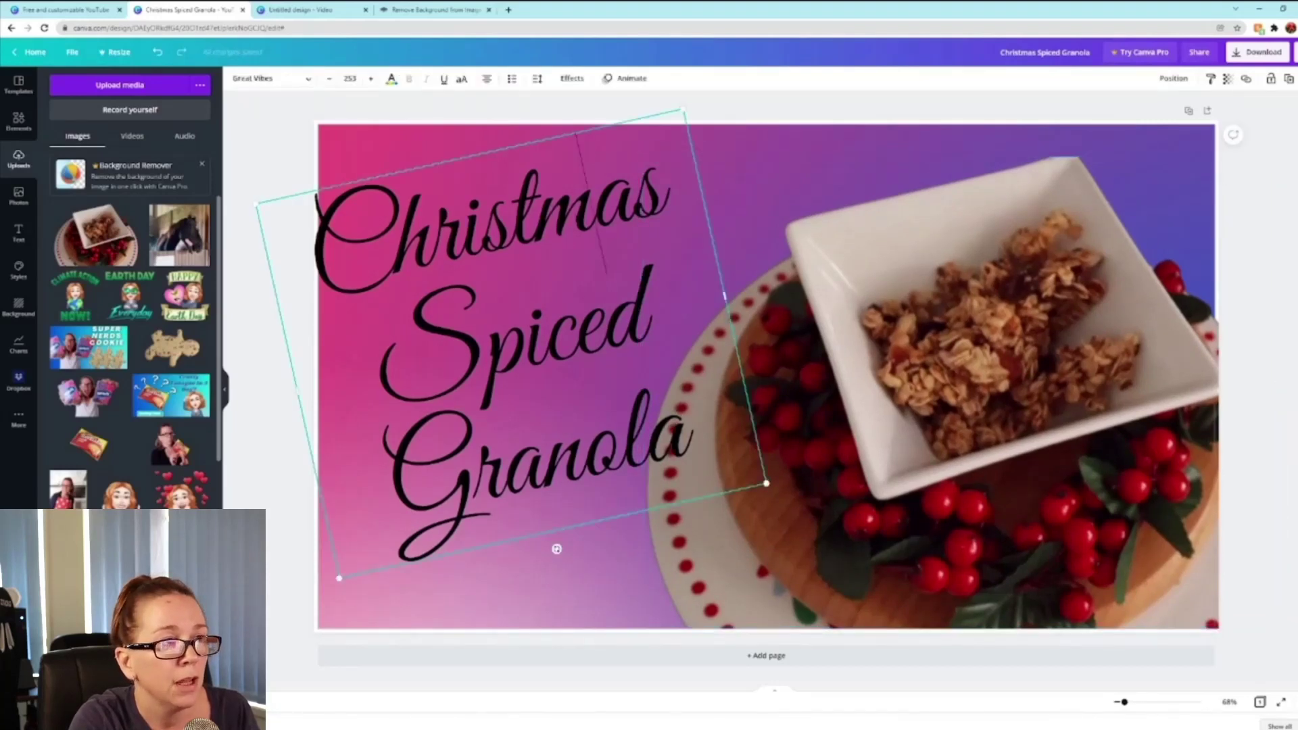
- Move the title slightly back to the right and shrink the granola image from its upper-left corner to clear the lettering
left_click_drag(700, 427, 289, 265)
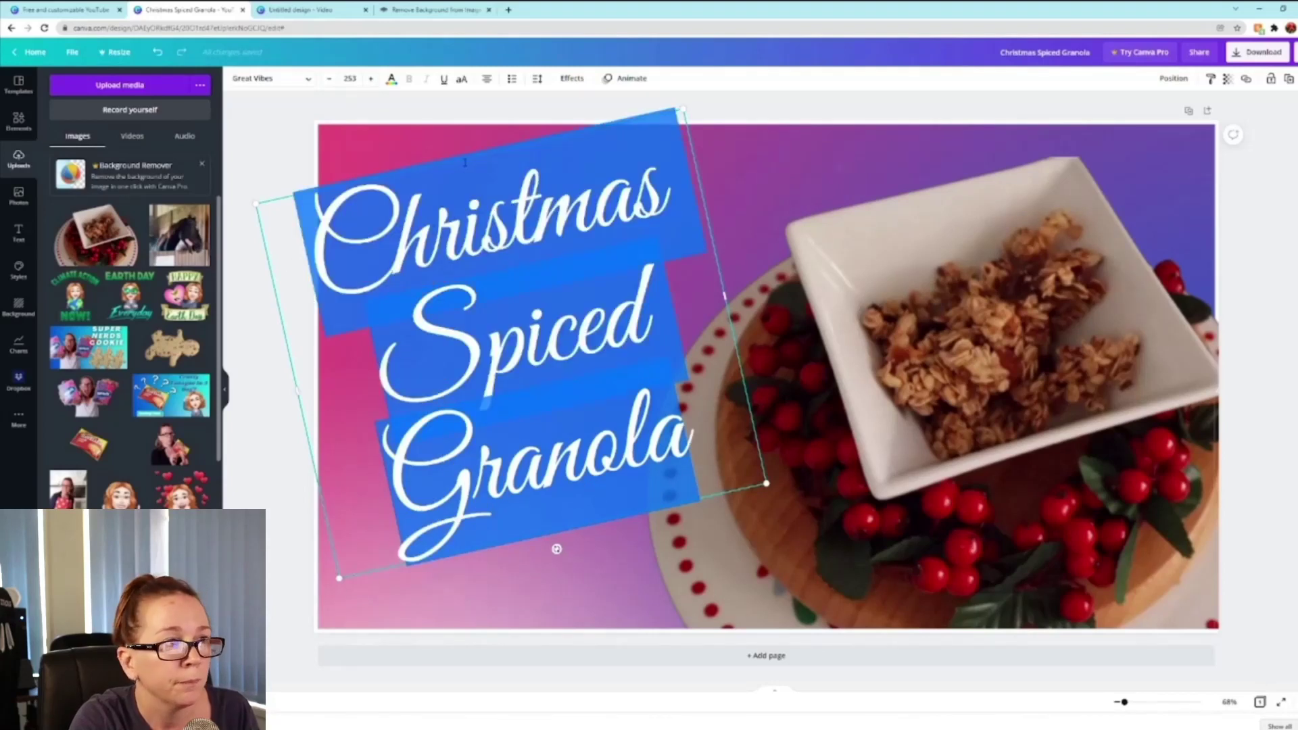
left_click_drag(624, 119, 643, 125)
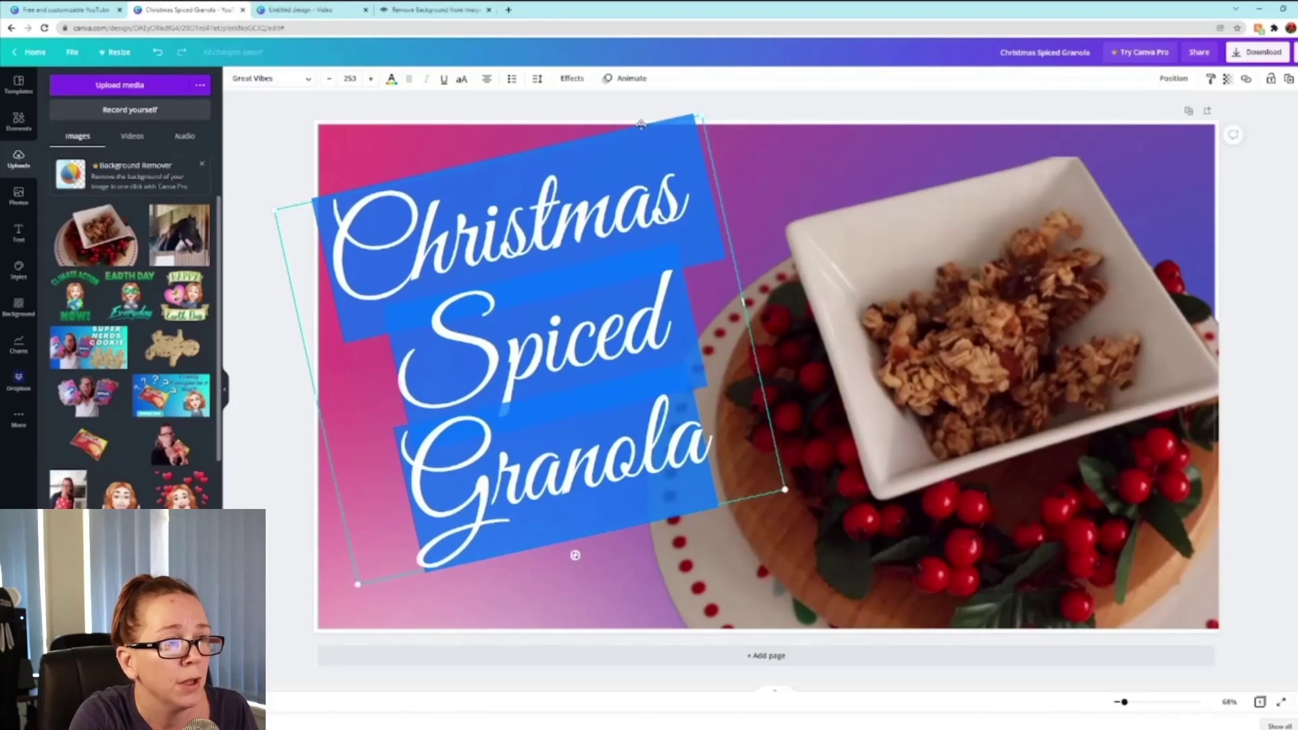
left_click(831, 532)
left_click_drag(644, 157, 722, 184)
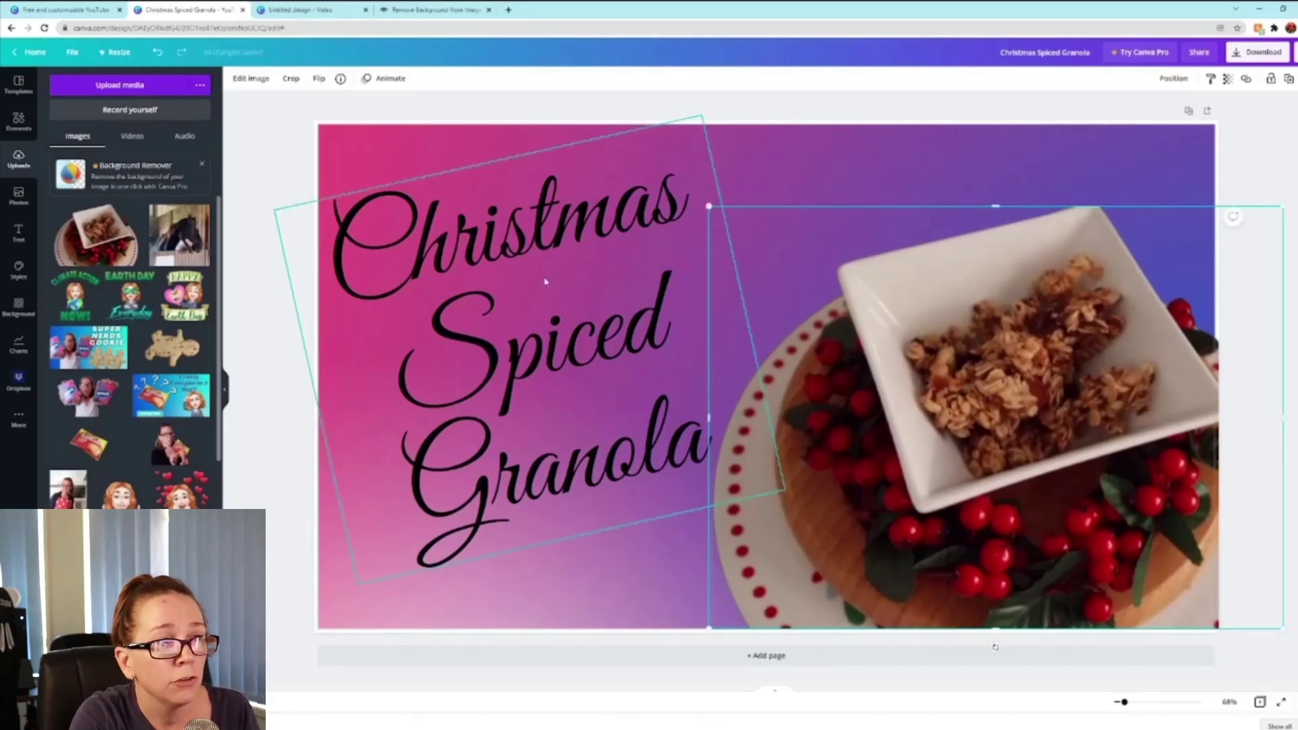
- Try coloring the whole title with the turquoise from the untitled palette
left_click(599, 350)
left_click_drag(717, 440, 317, 149)
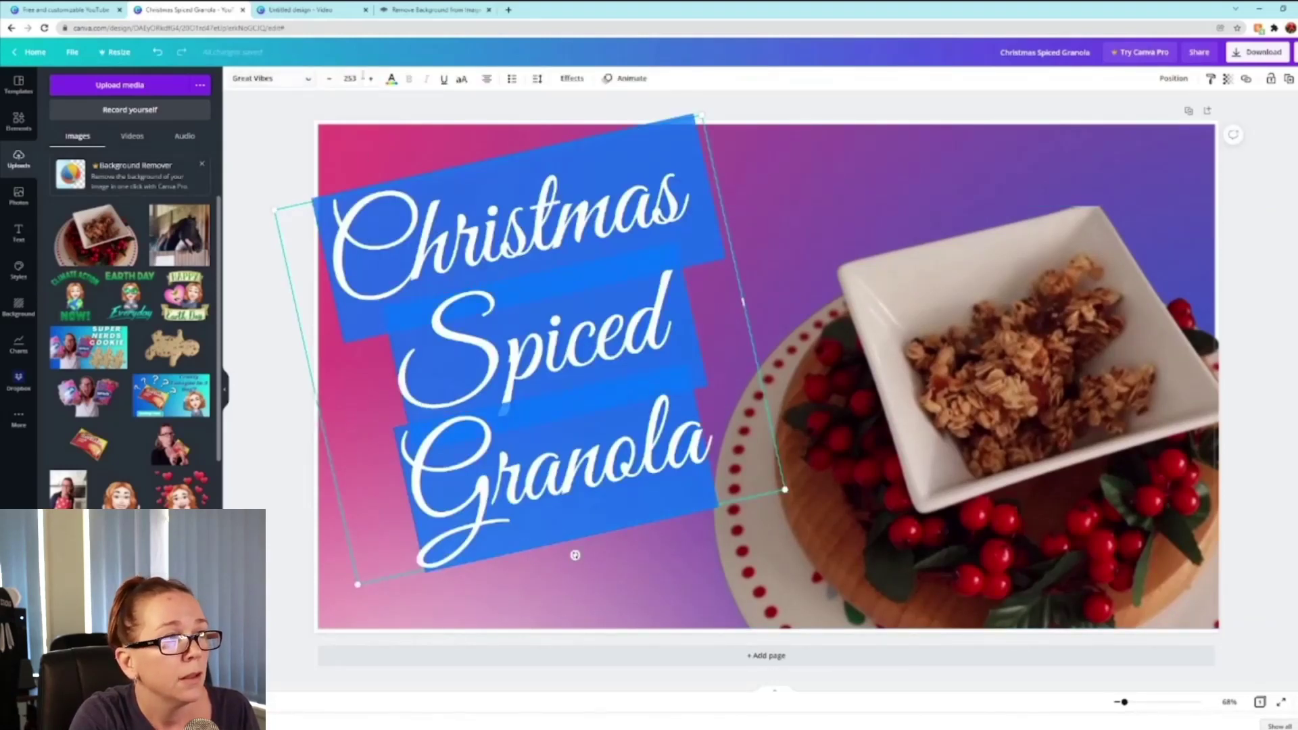
left_click(391, 79)
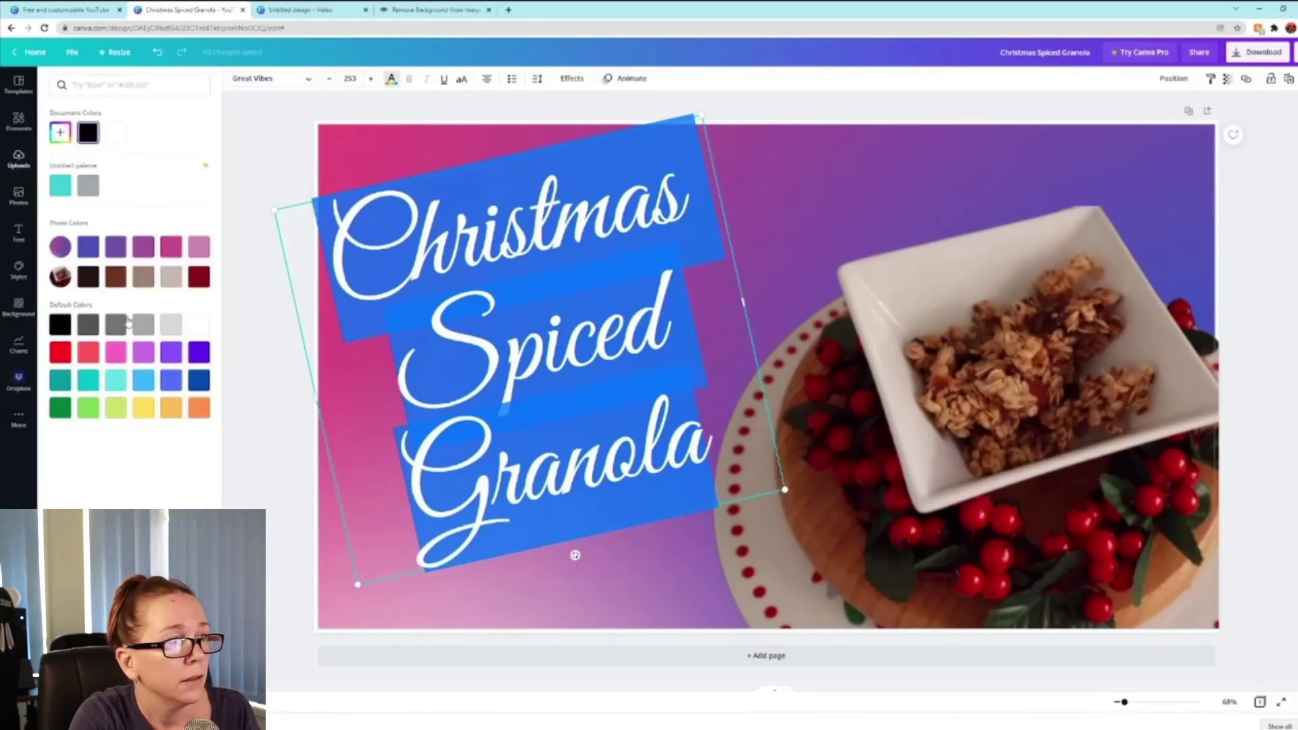
left_click(59, 187)
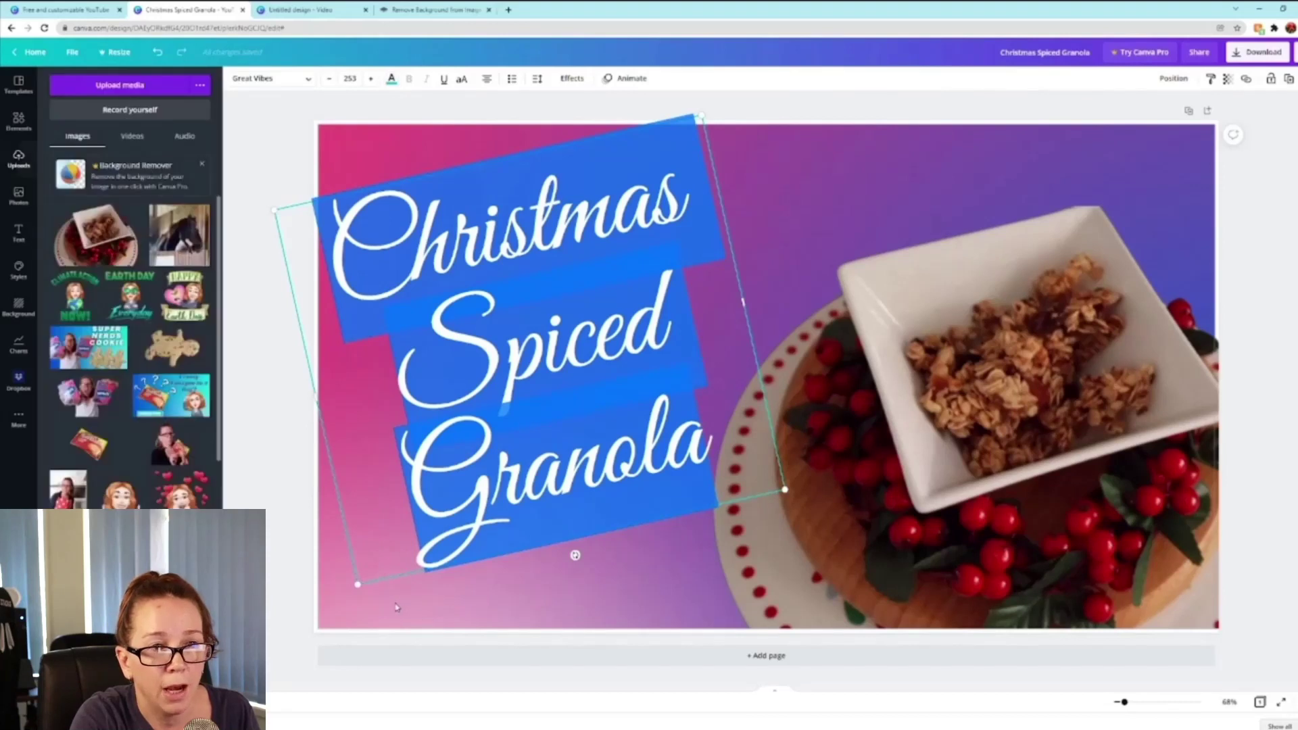
left_click(473, 612)
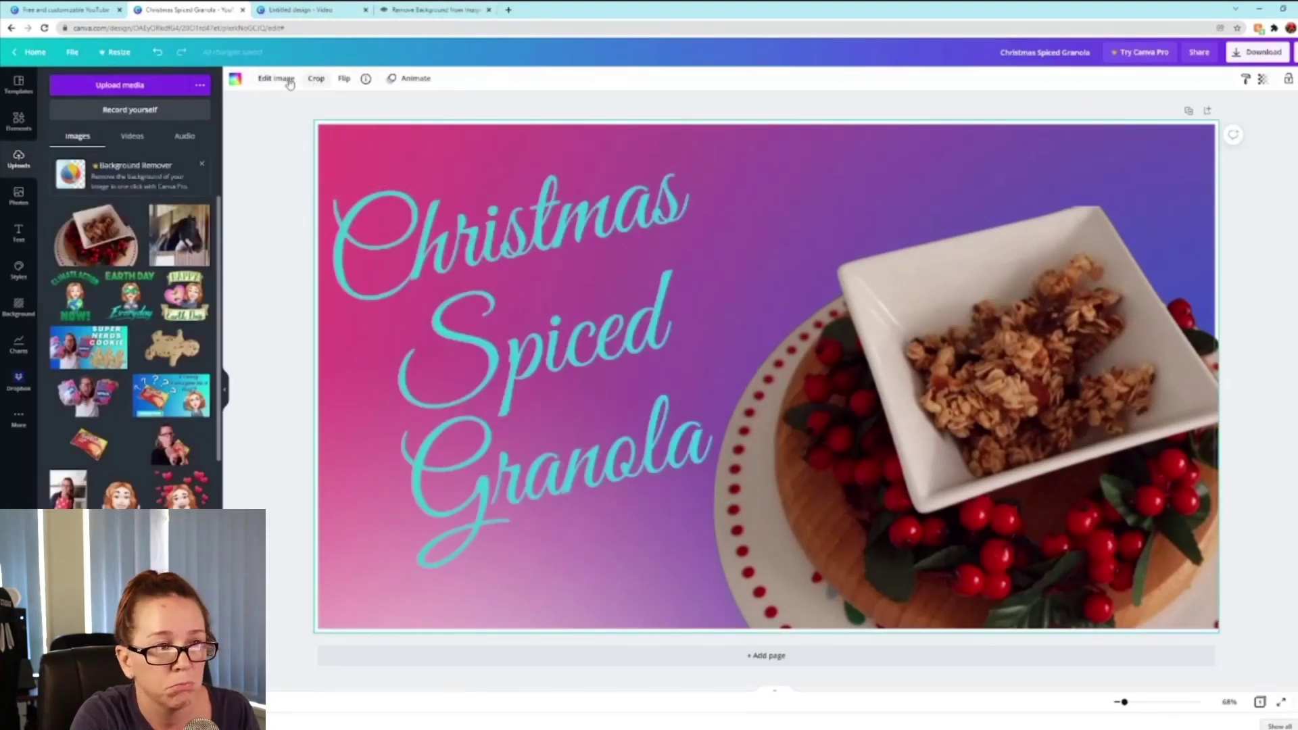
- Change the color of the whole title to the default yellow
left_click(444, 248)
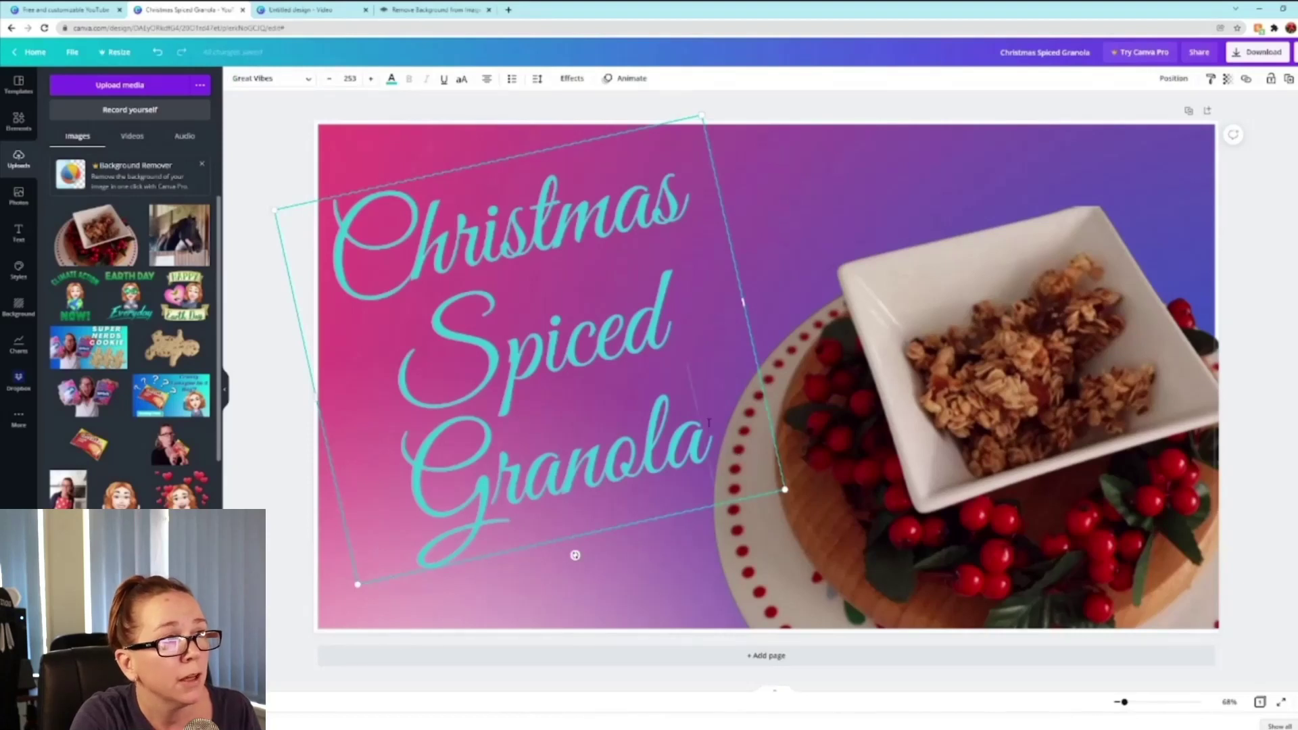
left_click_drag(708, 423, 325, 290)
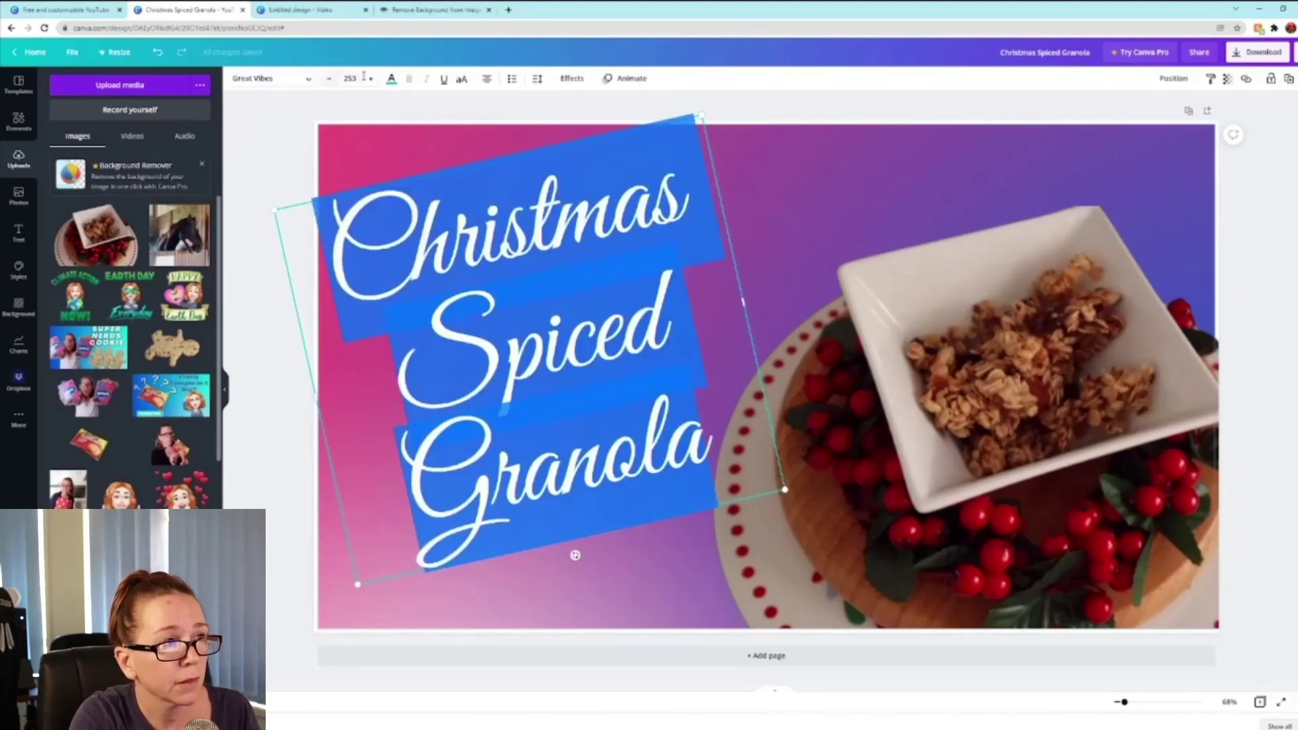
left_click(391, 78)
left_click(146, 409)
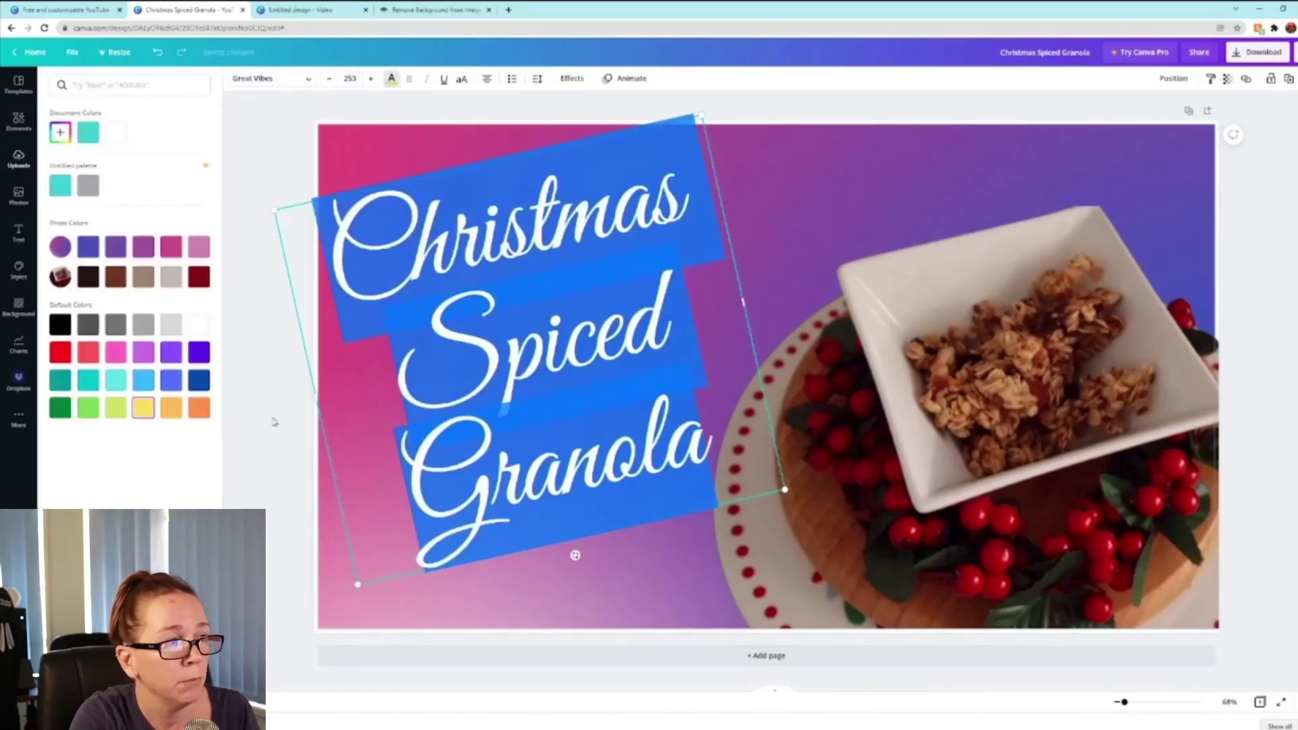
- Apply the Neon text effect to the title
left_click(570, 80)
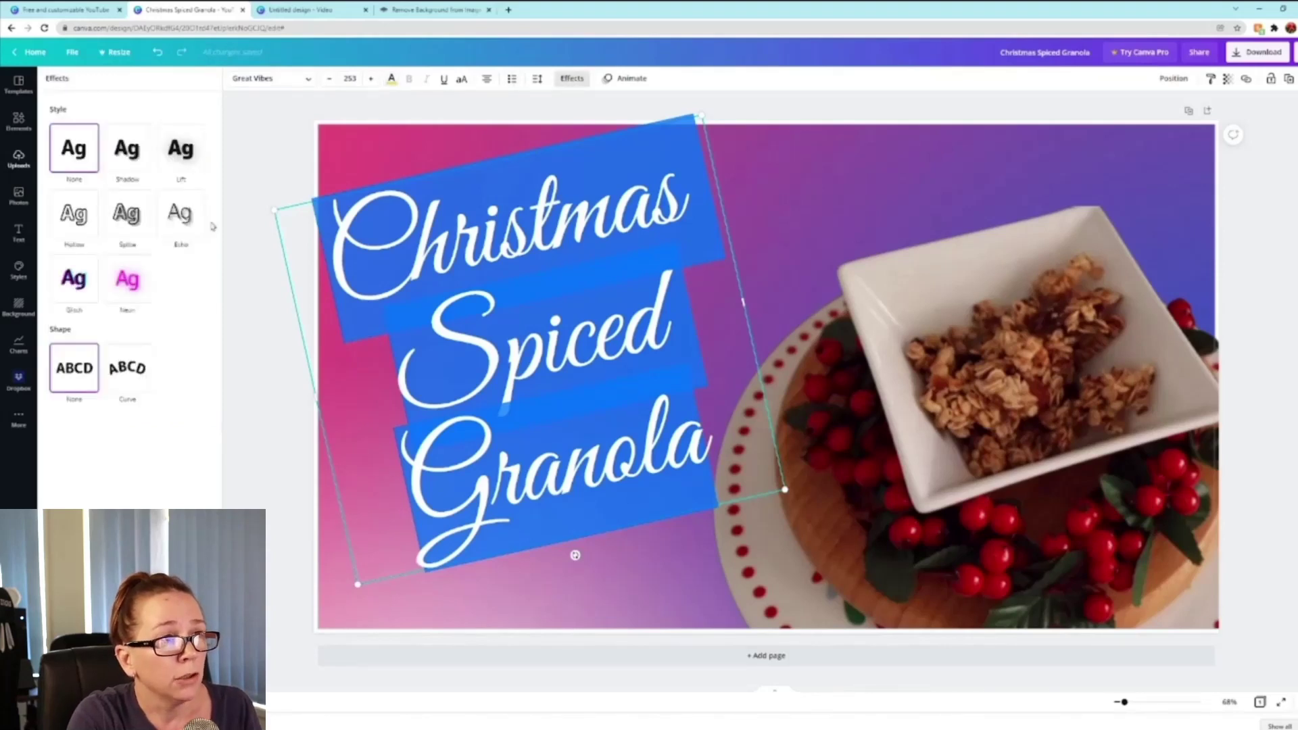
left_click(127, 279)
left_click(552, 597)
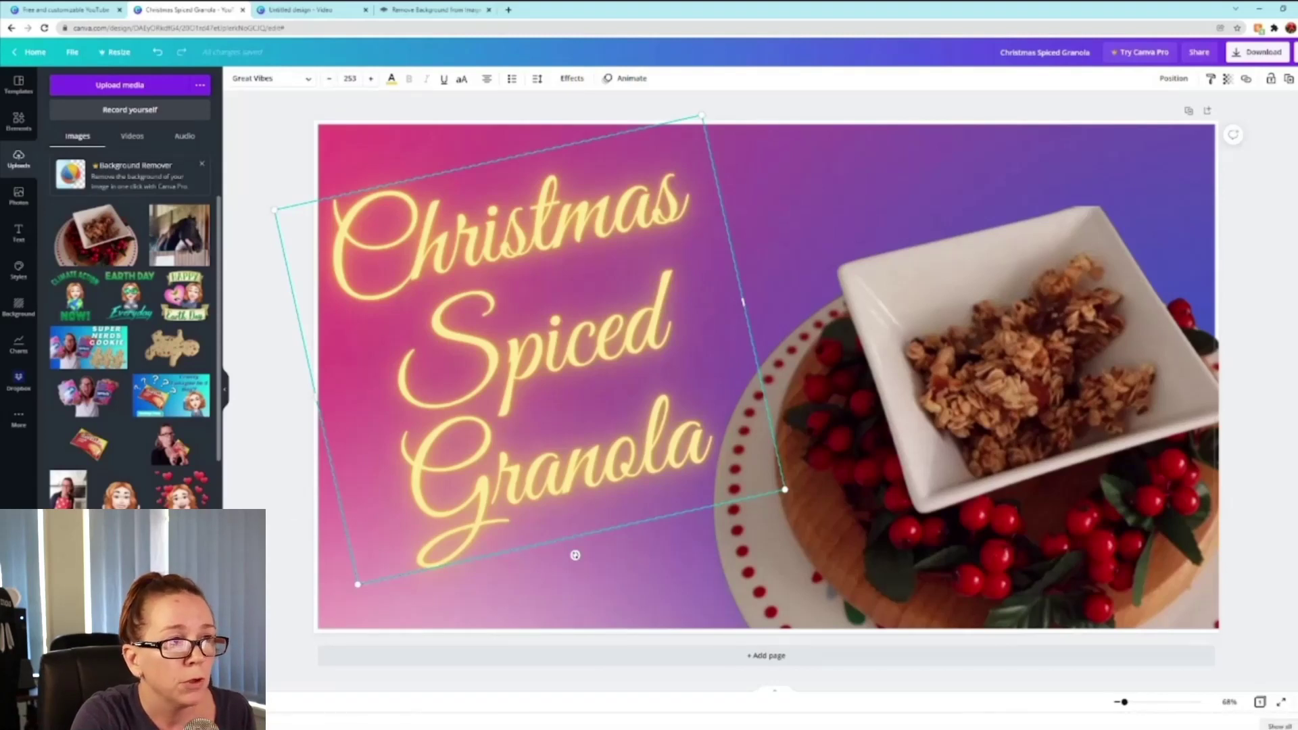
- Search the elements for "holly" and add the free bright-green holly graphic with red berries to the design
mouse_move(602, 722)
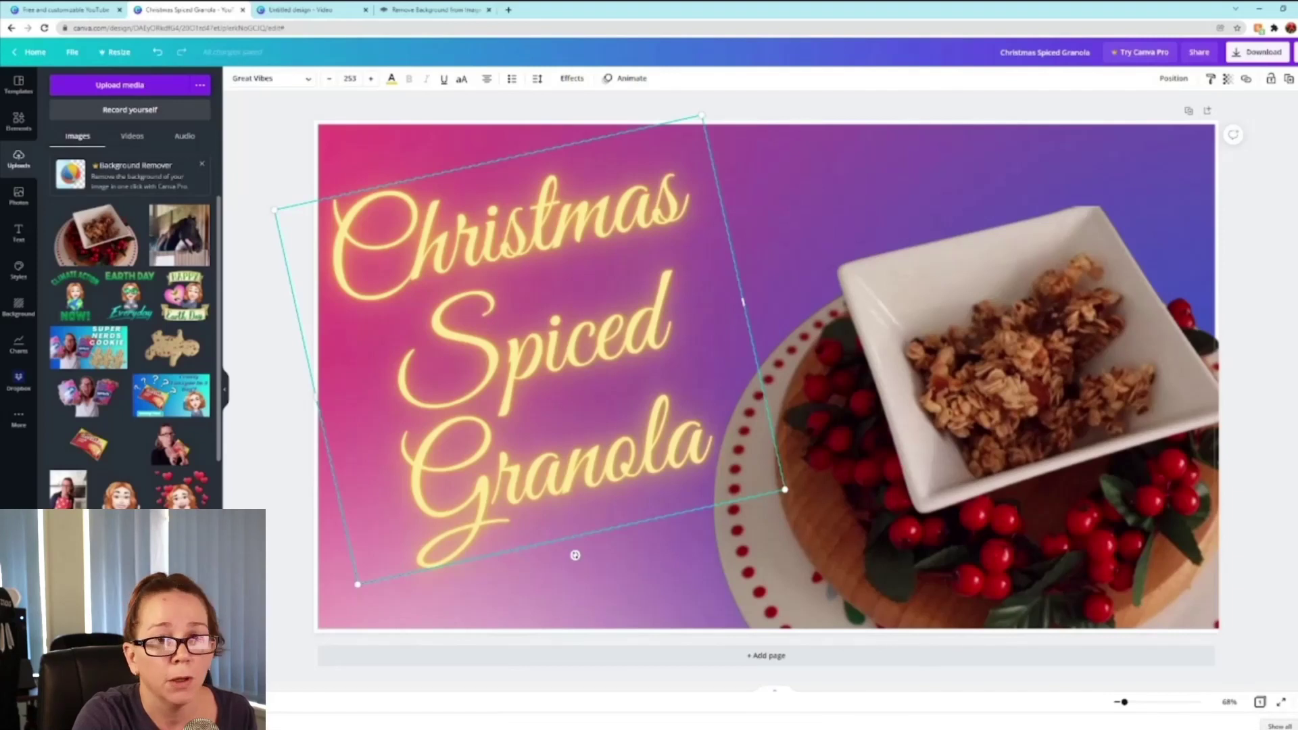
left_click(18, 120)
type("hol")
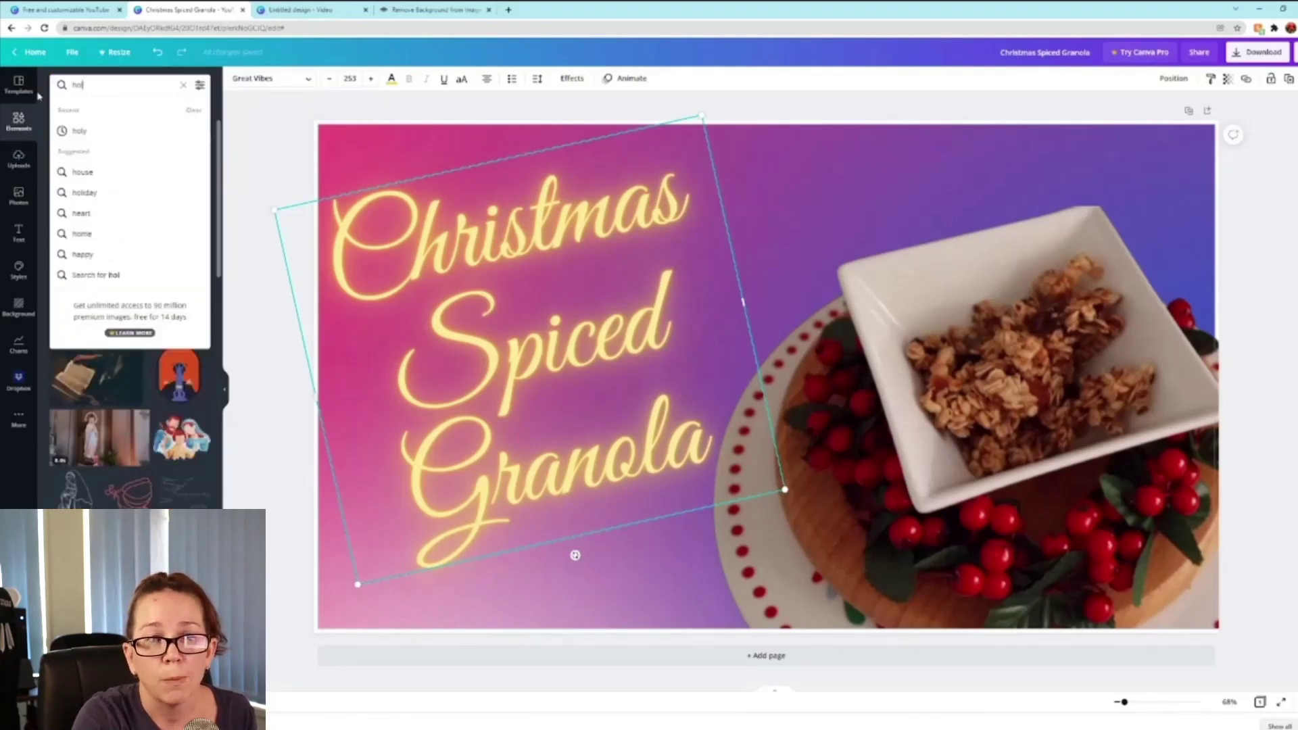
type("ly")
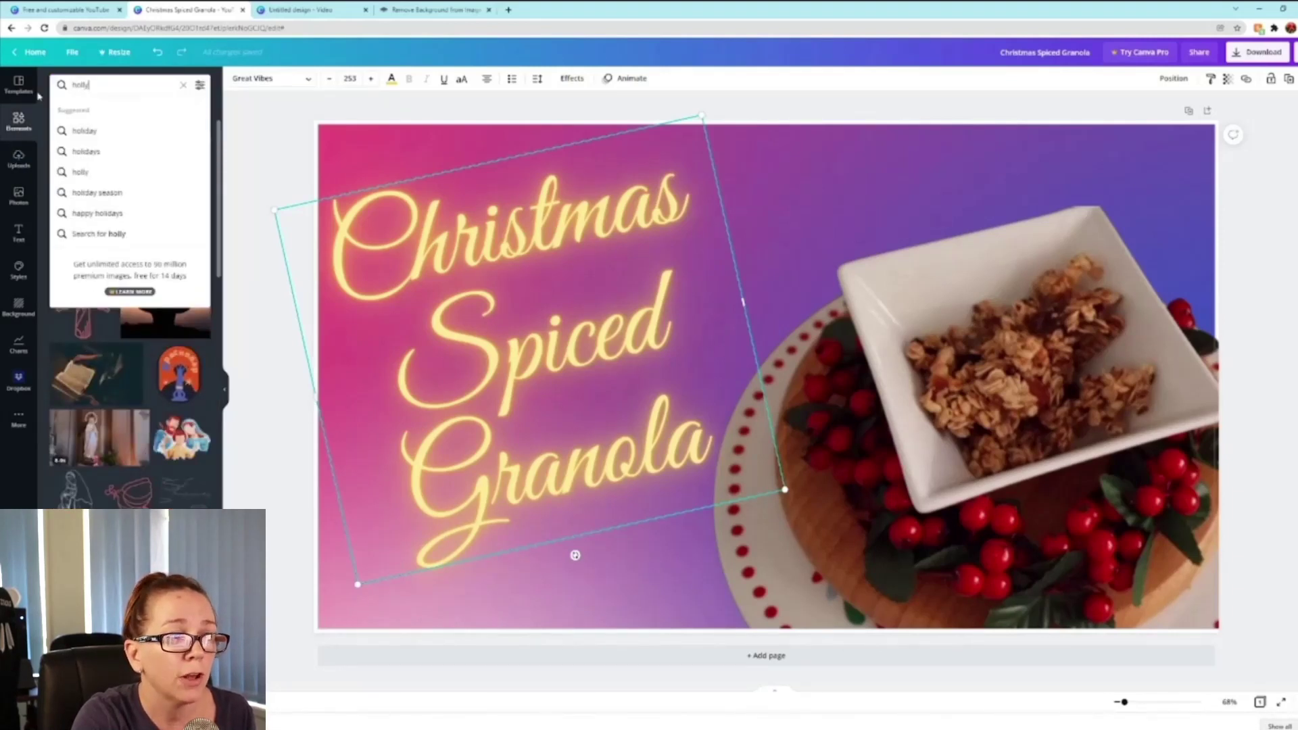
key("Return")
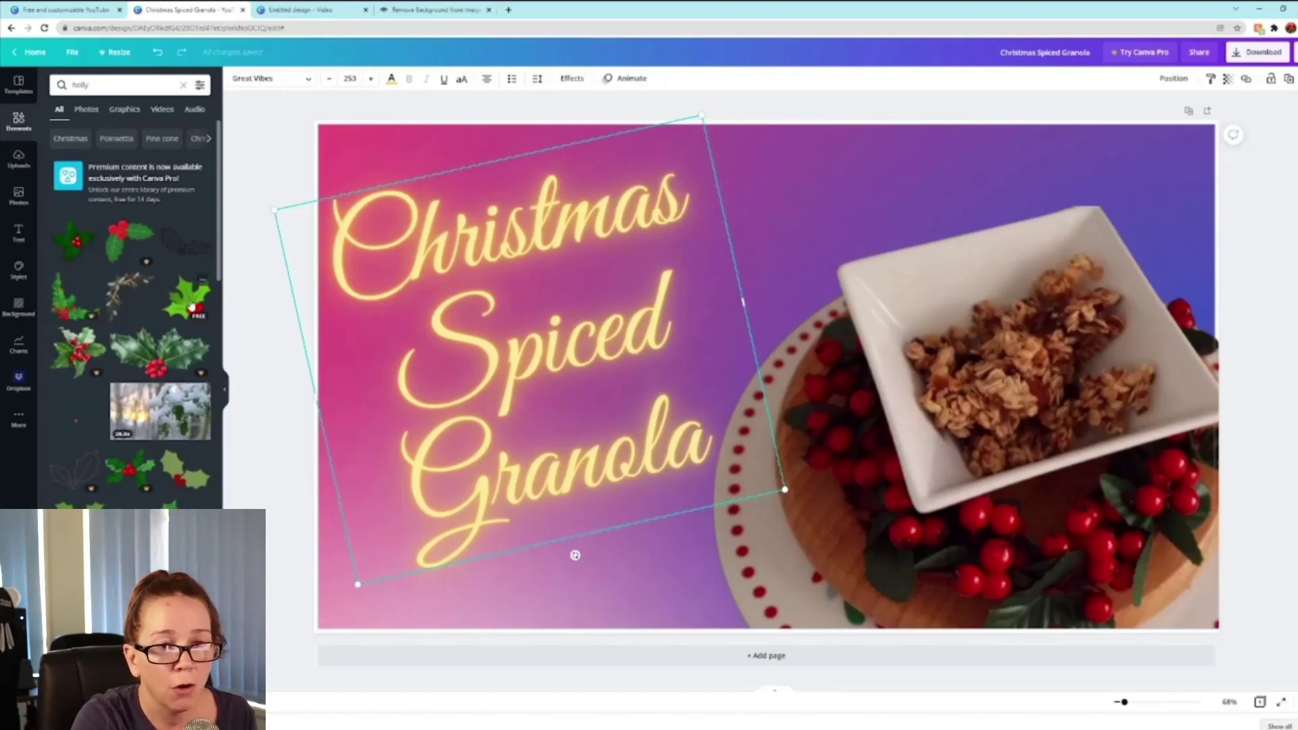
mouse_move(189, 301)
left_mouse_down()
mouse_move(308, 186)
mouse_move(351, 166)
mouse_move(287, 206)
mouse_move(279, 190)
mouse_move(188, 297)
left_mouse_up()
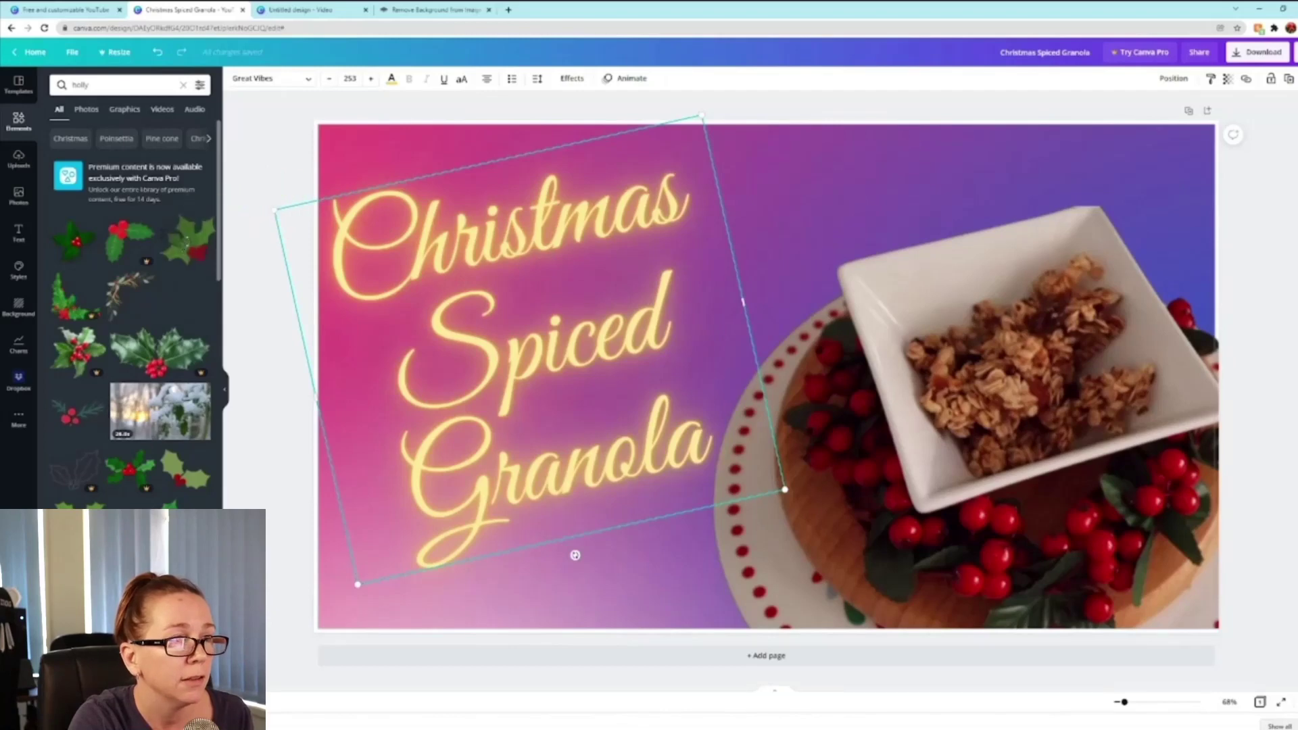
left_click(188, 297)
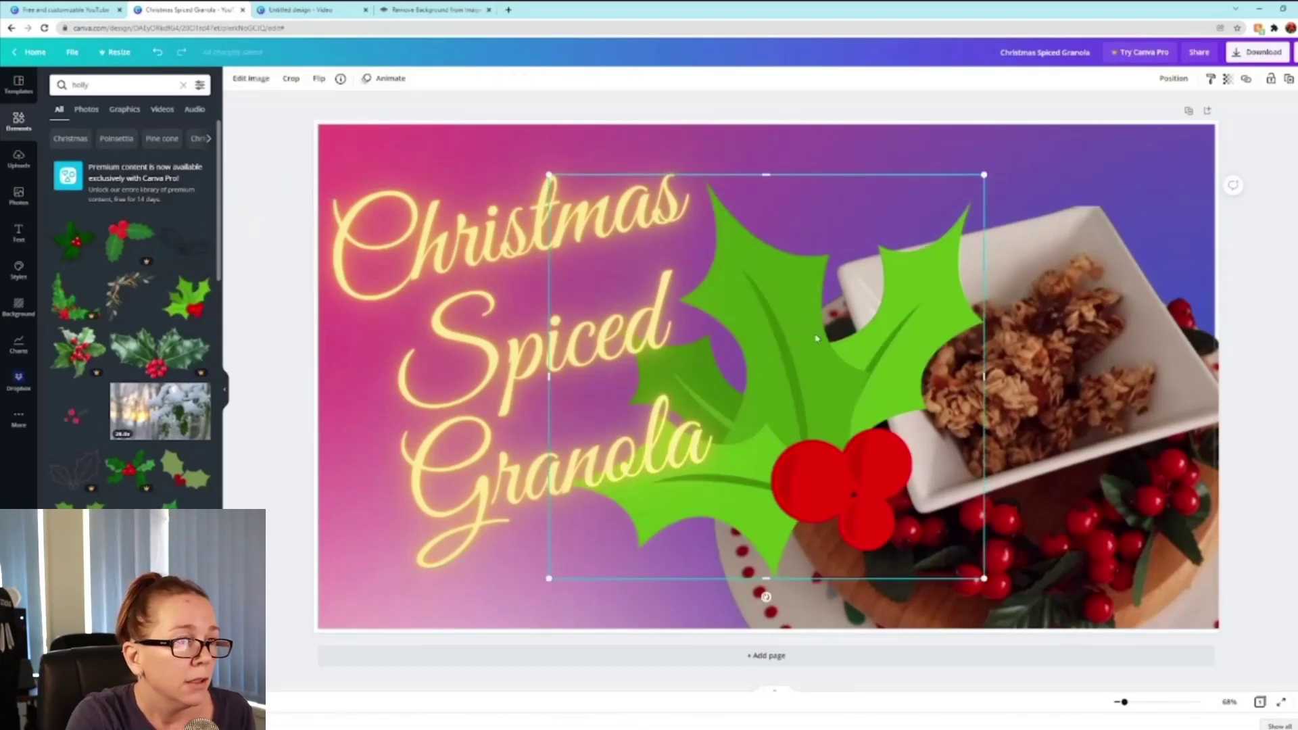
- Shrink the holly graphic, shift the title to the right, and place the holly in the canvas's upper-left corner
left_click_drag(816, 288, 635, 277)
left_click_drag(798, 118, 550, 356)
left_click(541, 378)
left_click_drag(520, 434, 675, 430)
left_click(449, 422)
left_click_drag(449, 421, 389, 195)
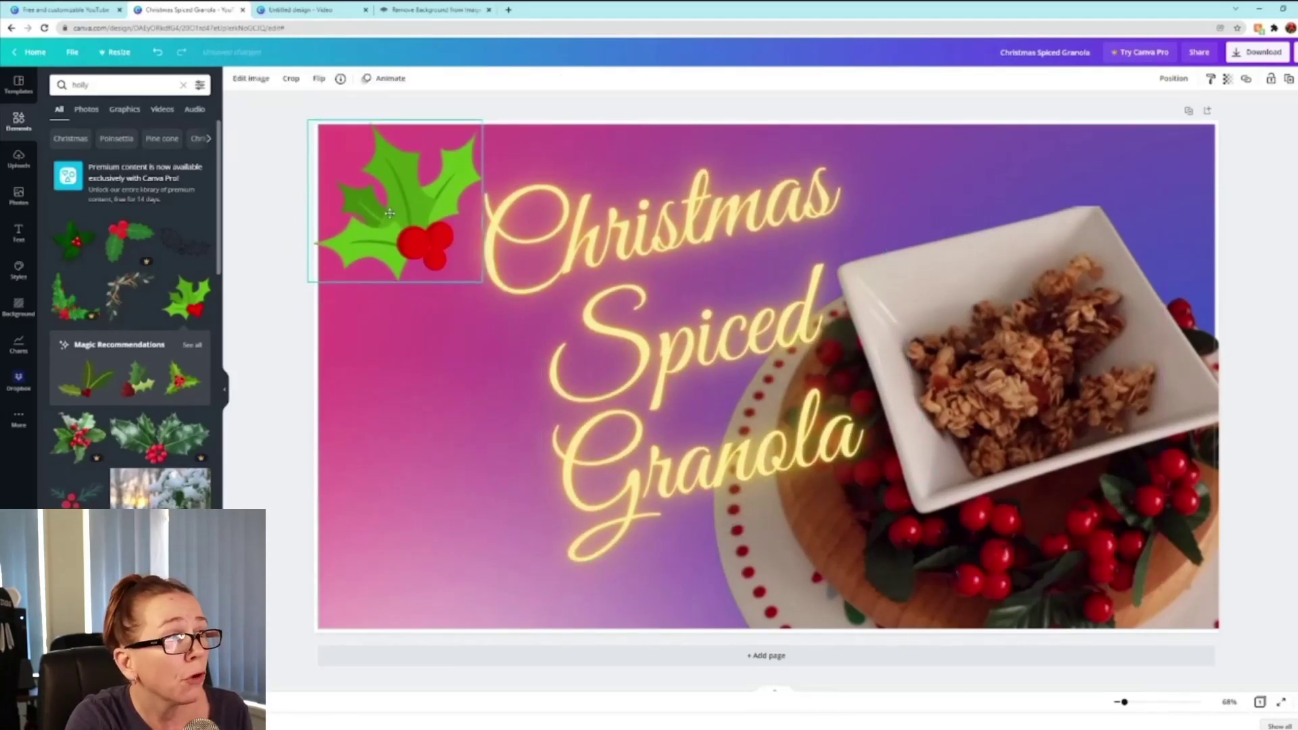
- Shrink the corner holly further and move the title back to the left, just below it
left_click_drag(483, 123, 432, 174)
left_click_drag(405, 234, 403, 179)
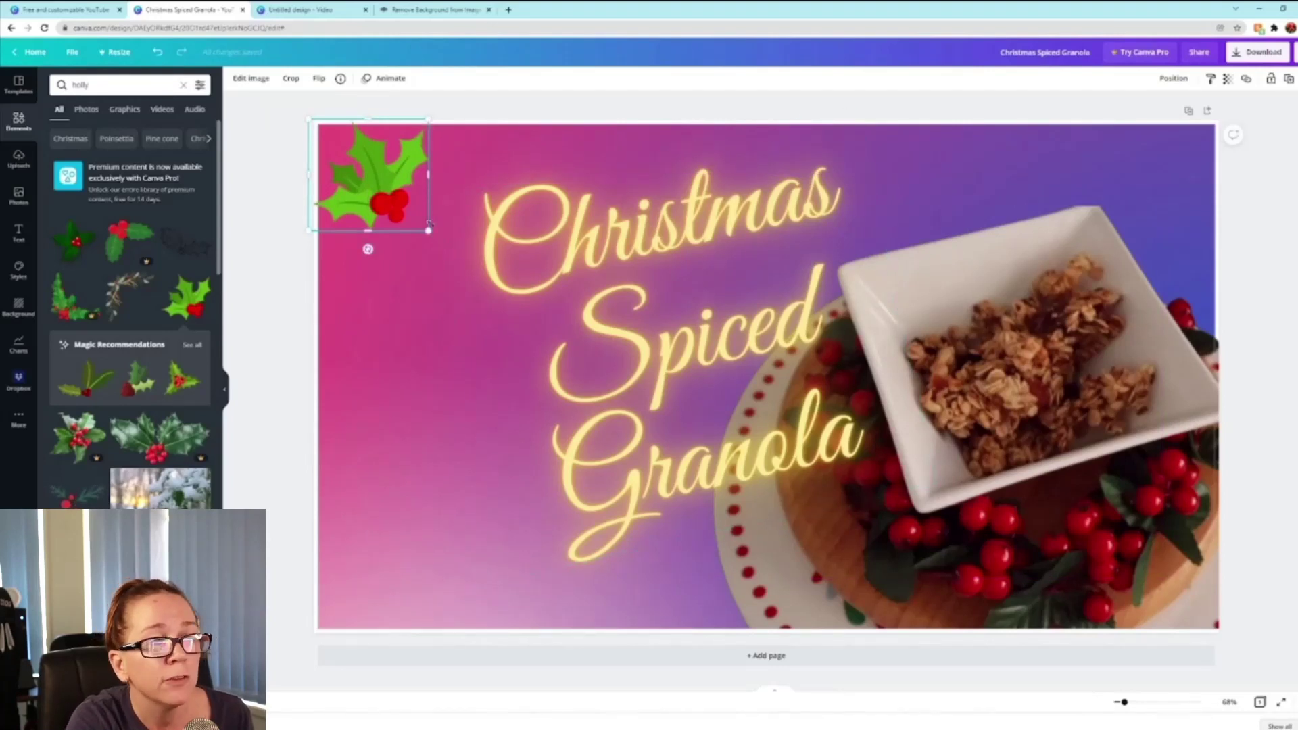
left_click_drag(428, 230, 410, 213)
left_click_drag(592, 231, 373, 189)
left_click(405, 205)
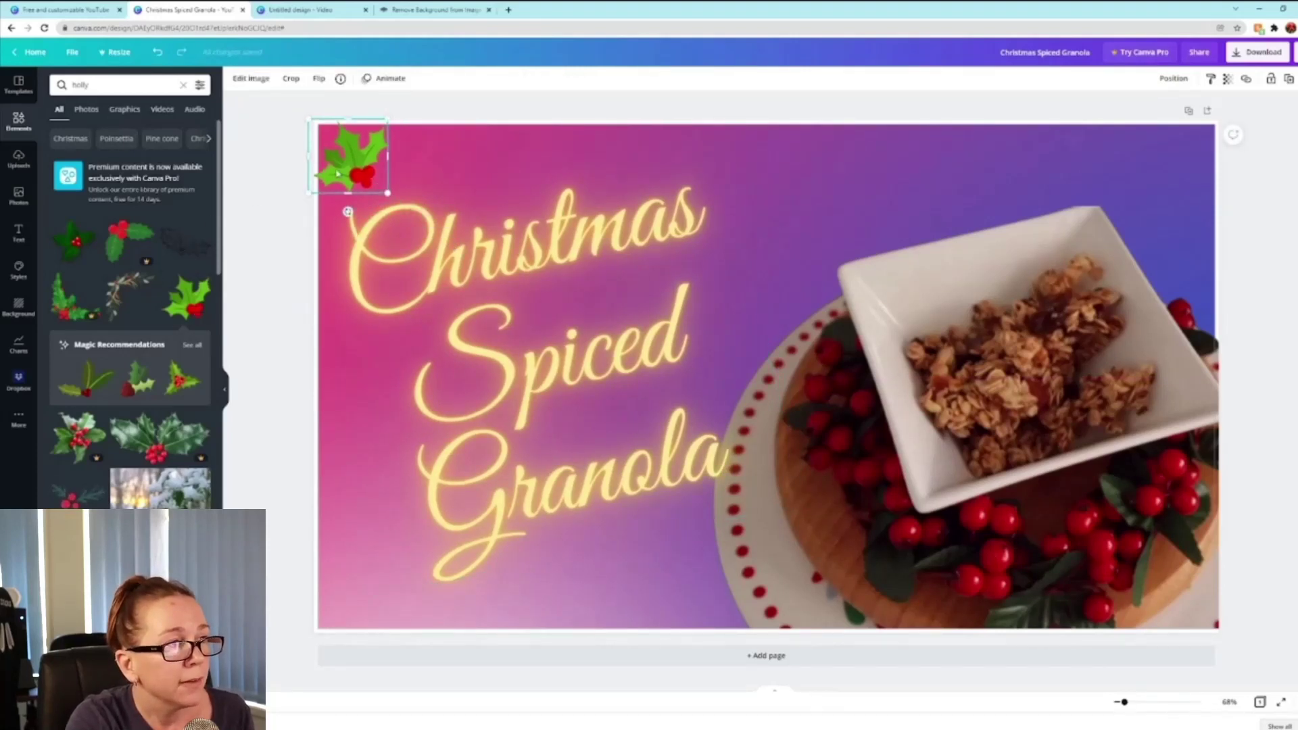
- Copy the holly into the canvas's lower-left corner and rotate the copy so its berries point toward the centre
right_click(335, 173)
left_click(376, 191)
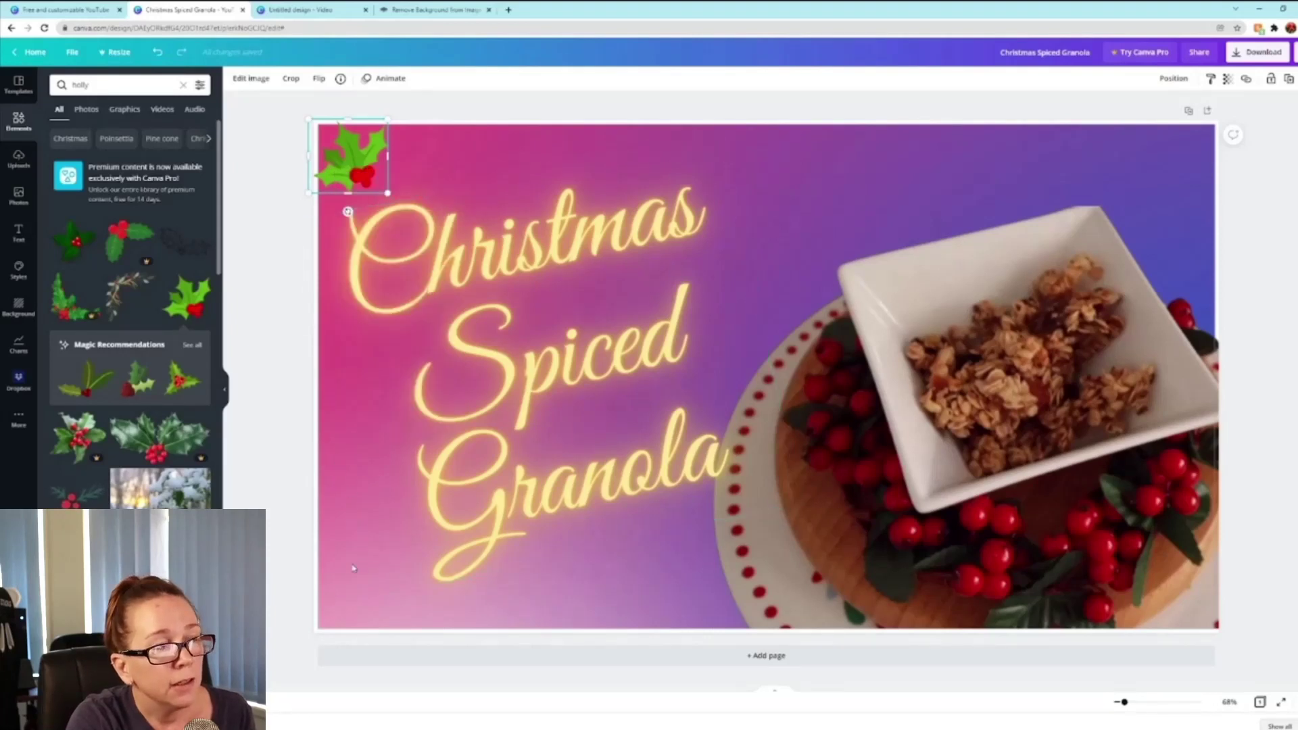
right_click(358, 584)
left_click(387, 597)
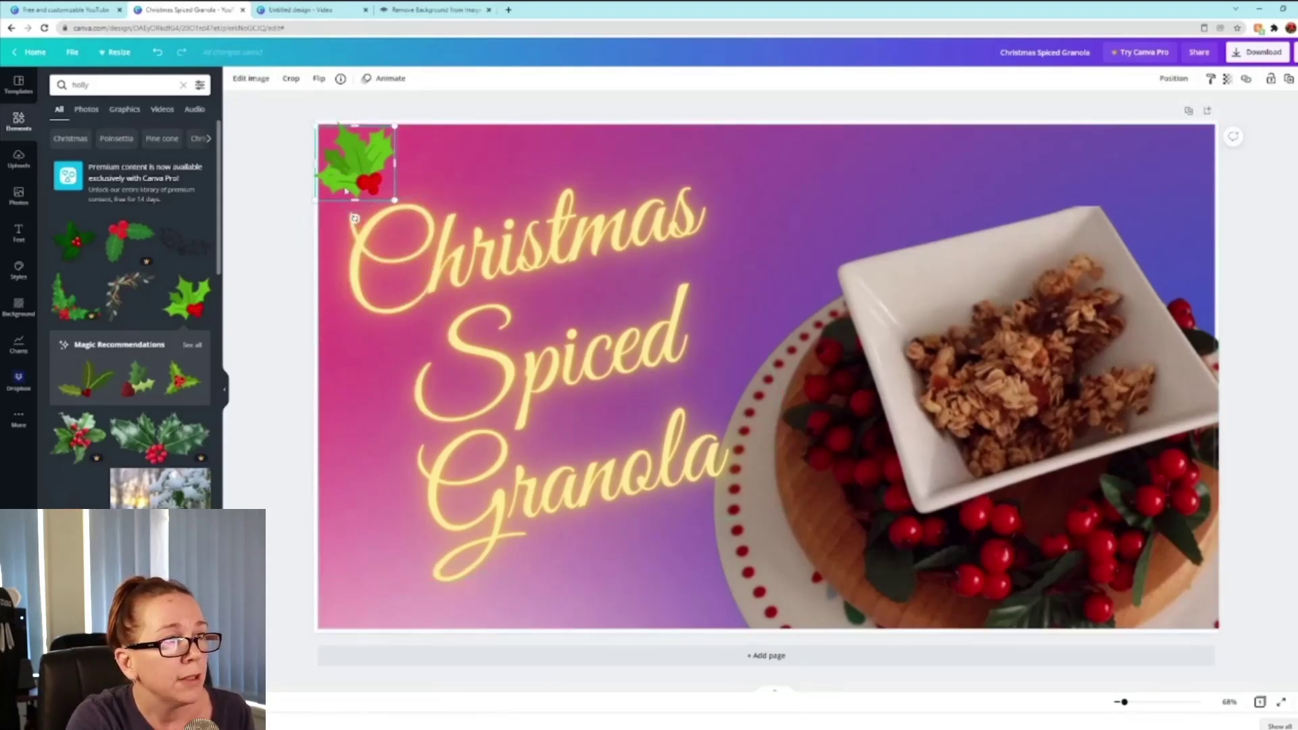
left_click_drag(357, 177, 348, 591)
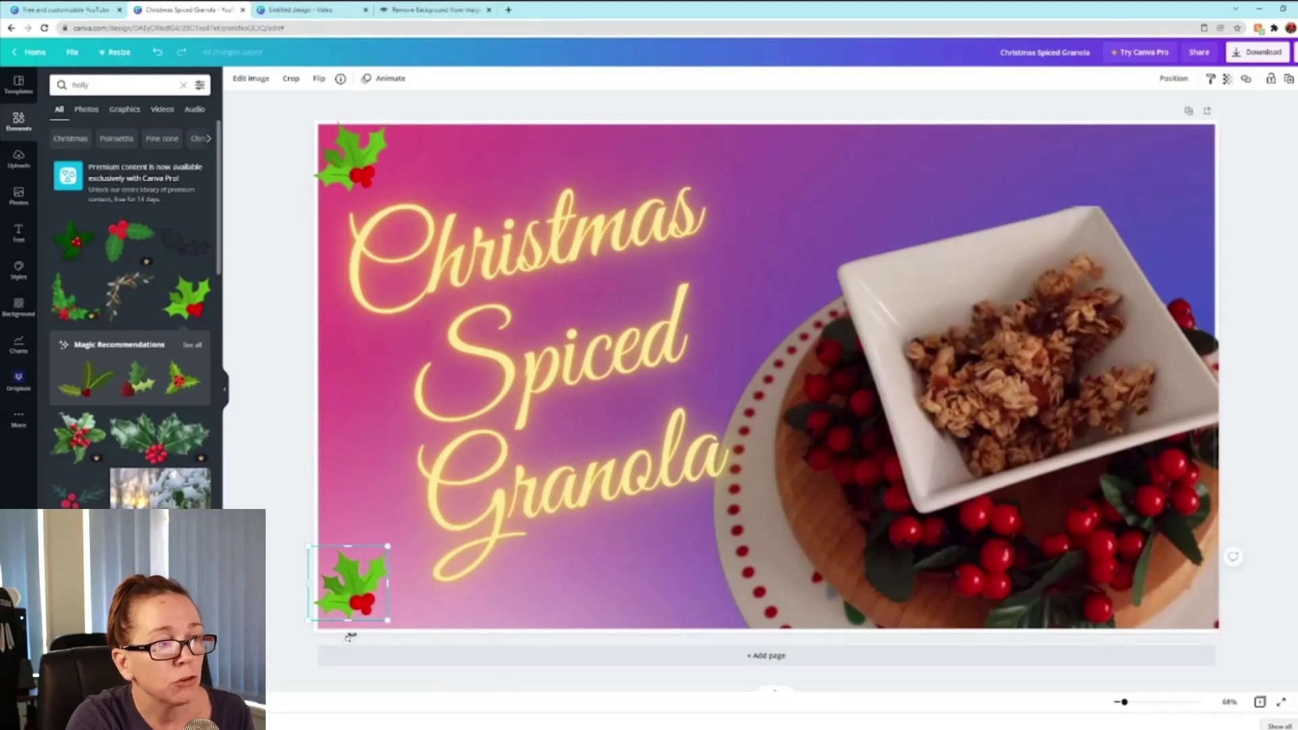
left_click_drag(349, 638, 349, 586)
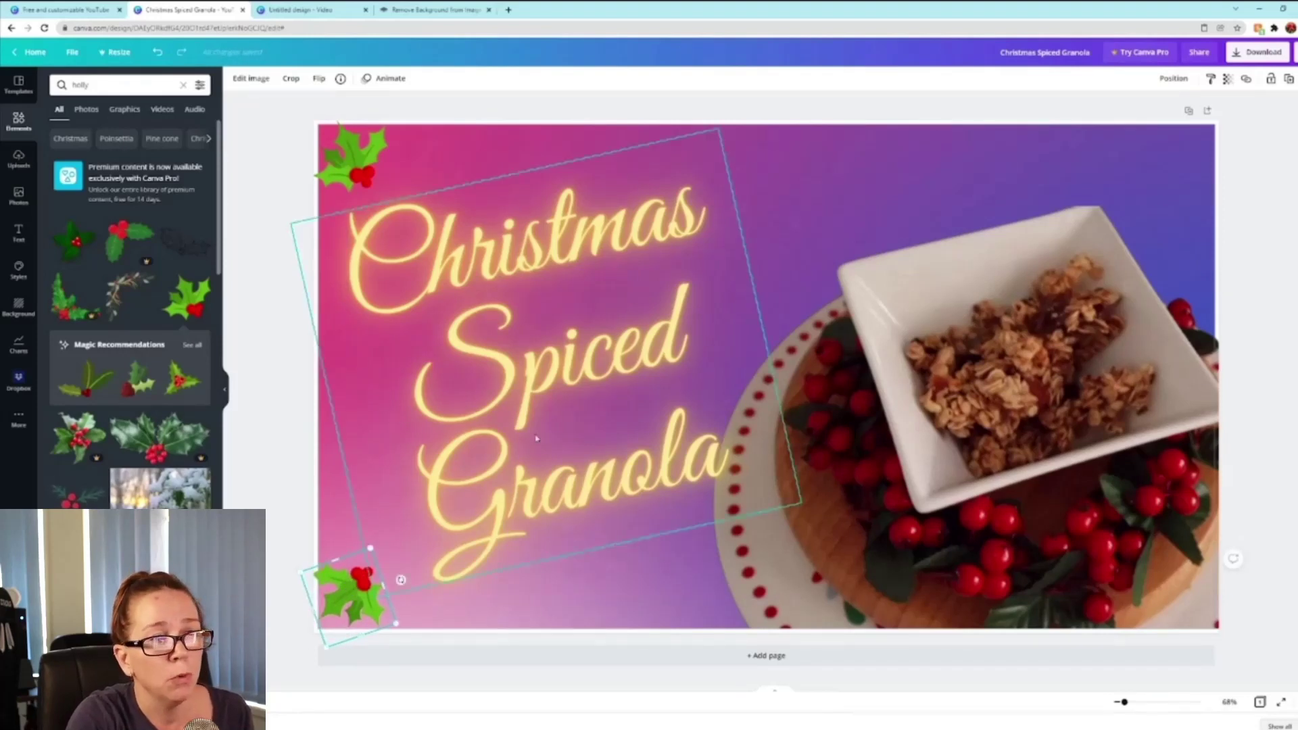
- Paste another holly copy, rotate it so its berries point inward, and place it in the canvas's upper-right corner
right_click(882, 169)
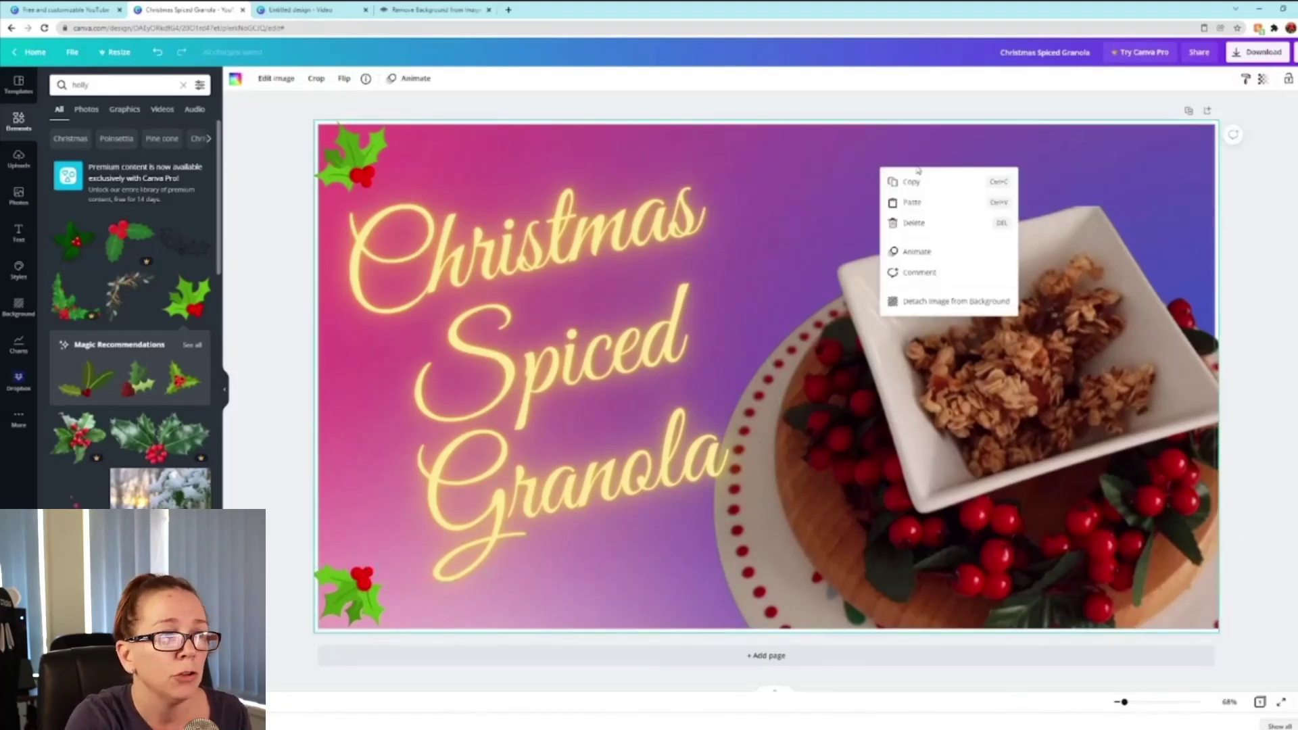
left_click(913, 203)
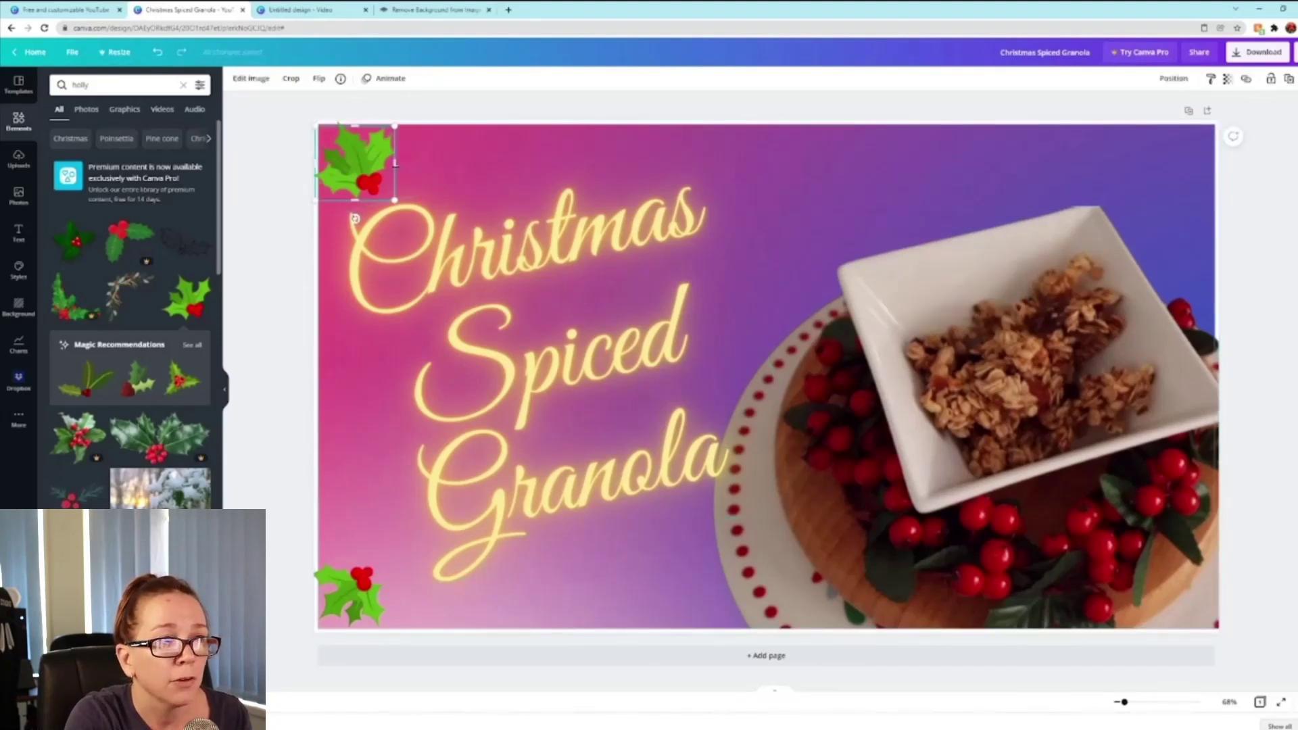
left_click_drag(356, 162, 1085, 165)
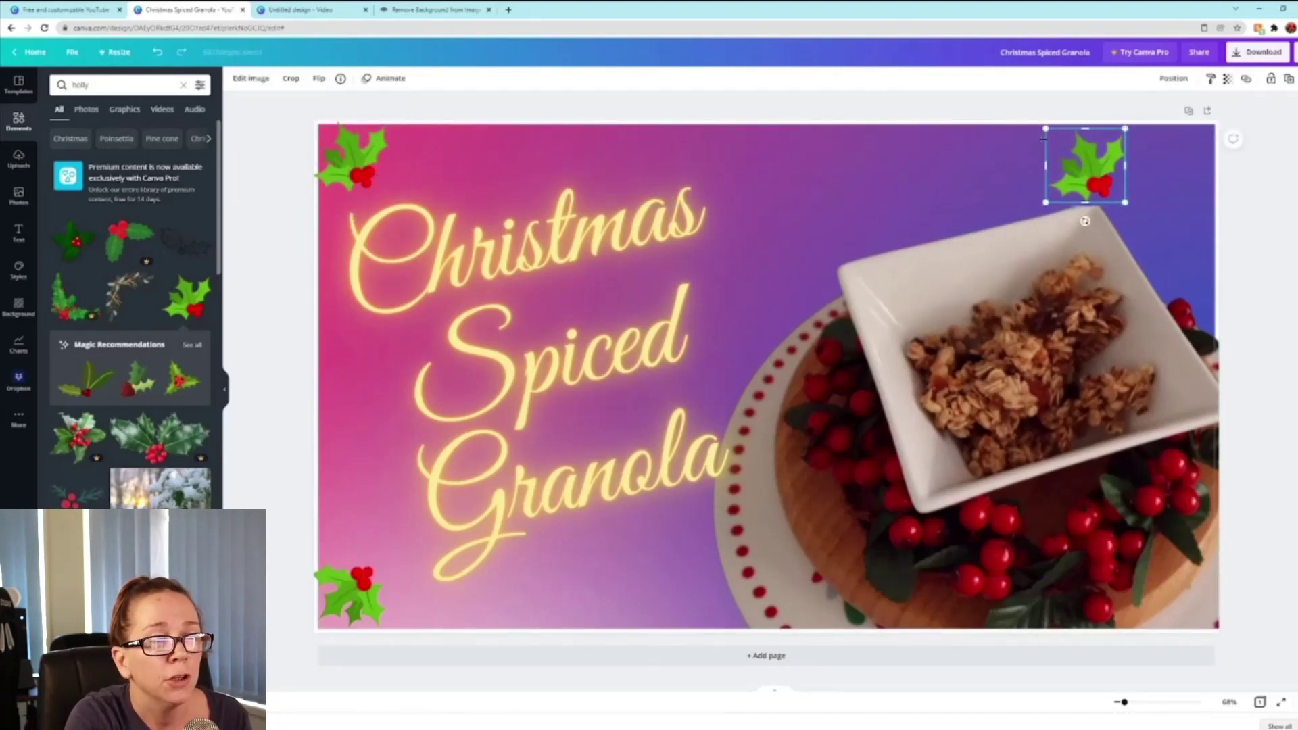
left_click_drag(1085, 221, 997, 192)
left_click_drag(1080, 170, 1178, 153)
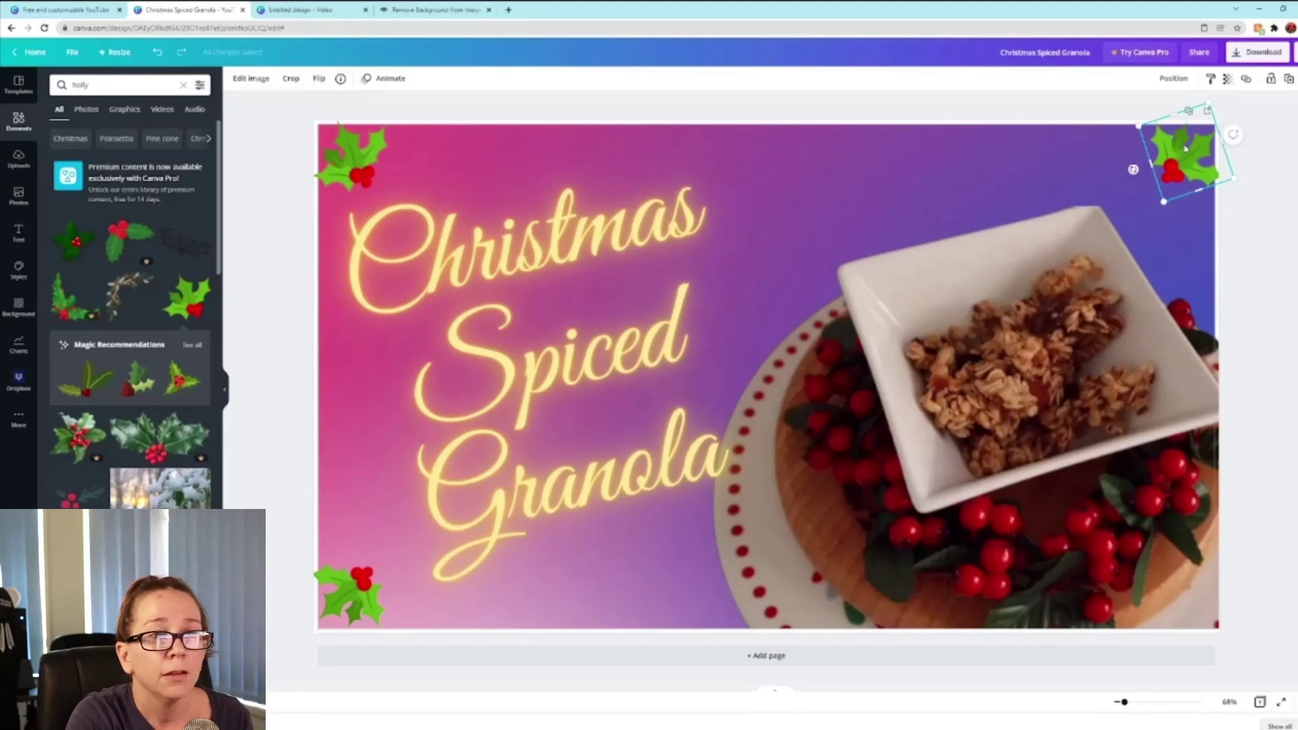
left_click(991, 182)
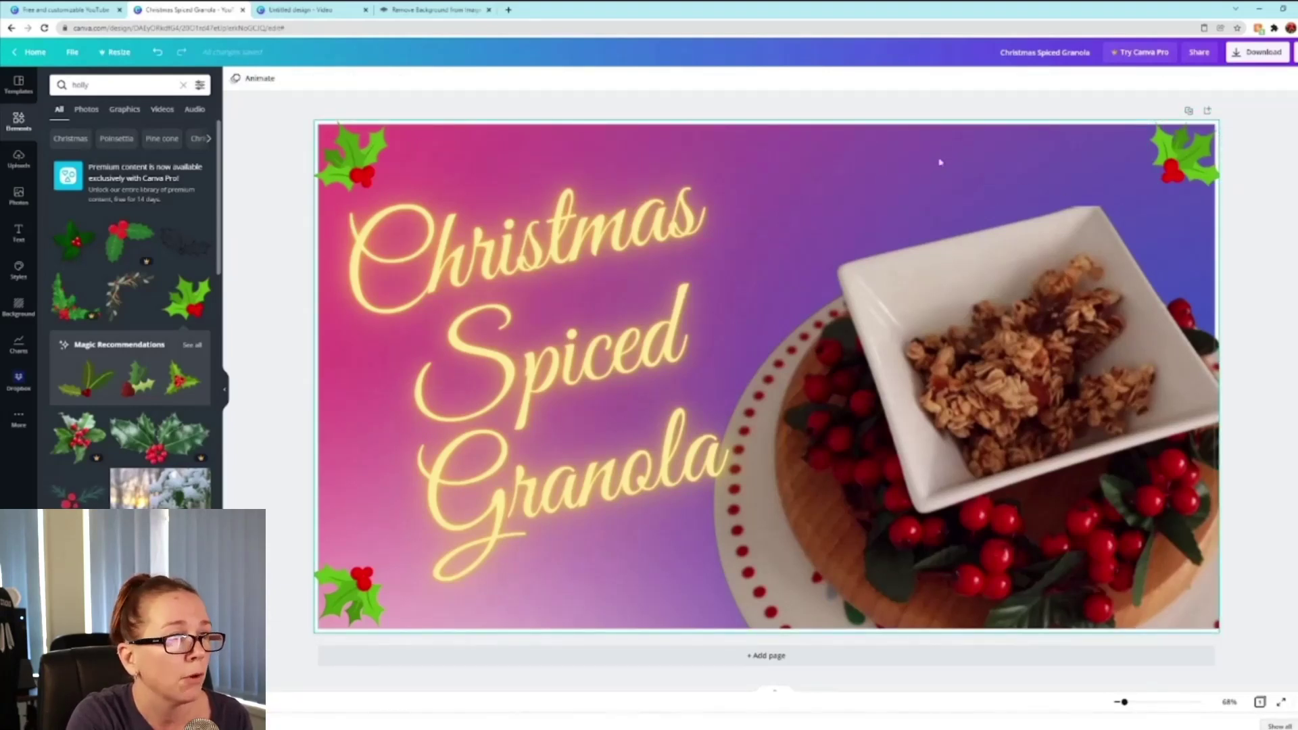
- Try adding the dark-green holly graphic with red berries to the design
left_click(71, 241)
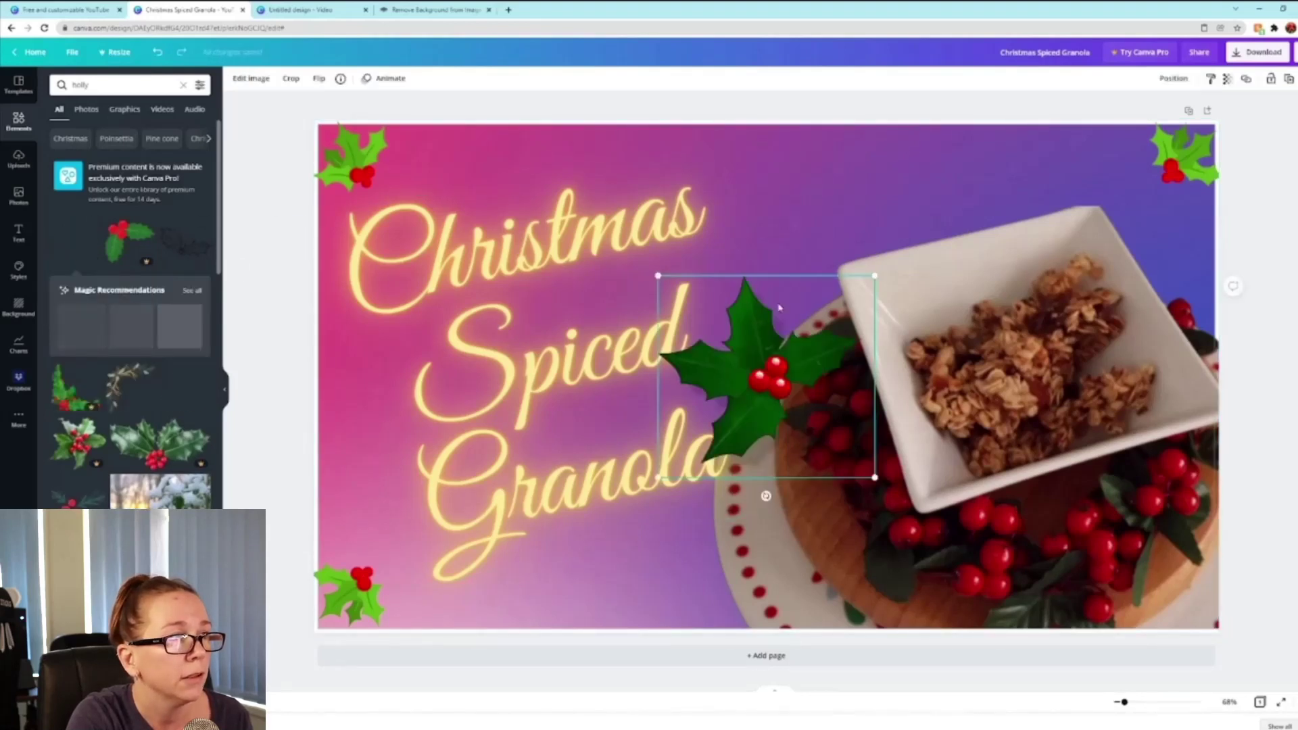
left_click_drag(766, 359, 138, 260)
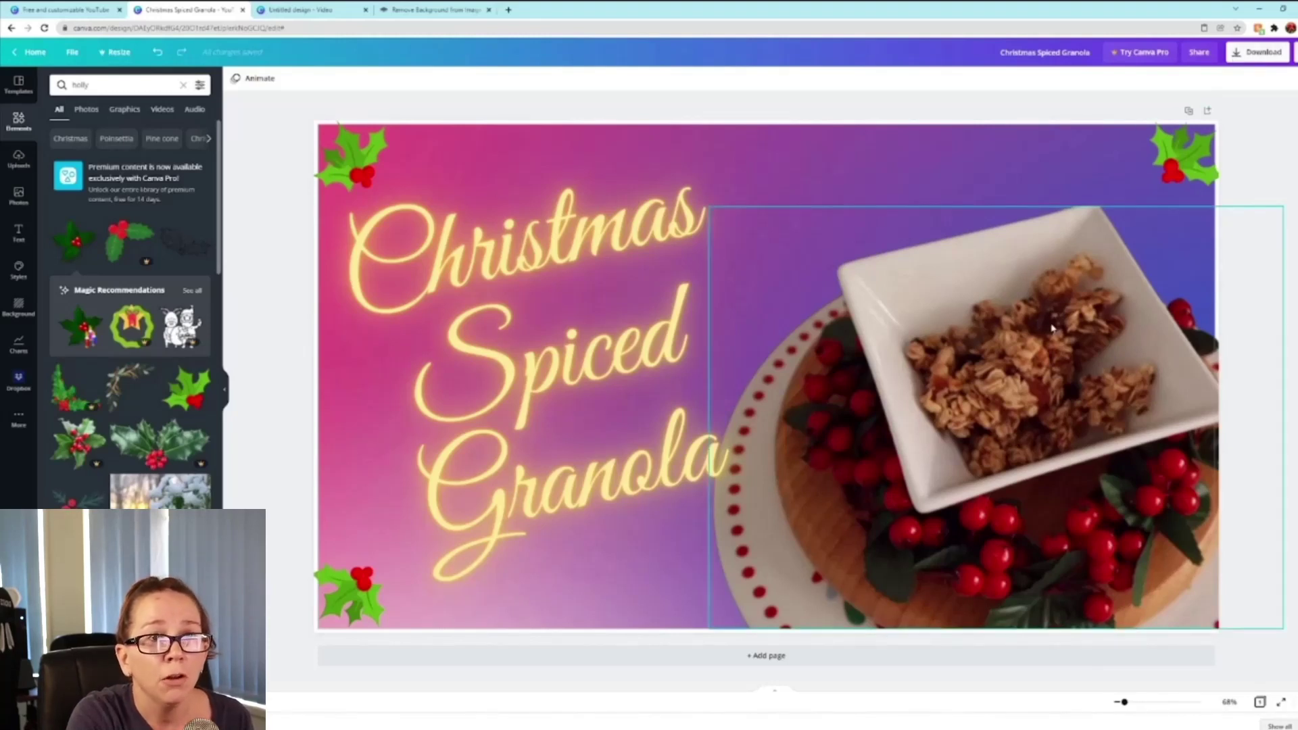
- Download the finished design, keeping the suggested PNG file type
left_click(1243, 53)
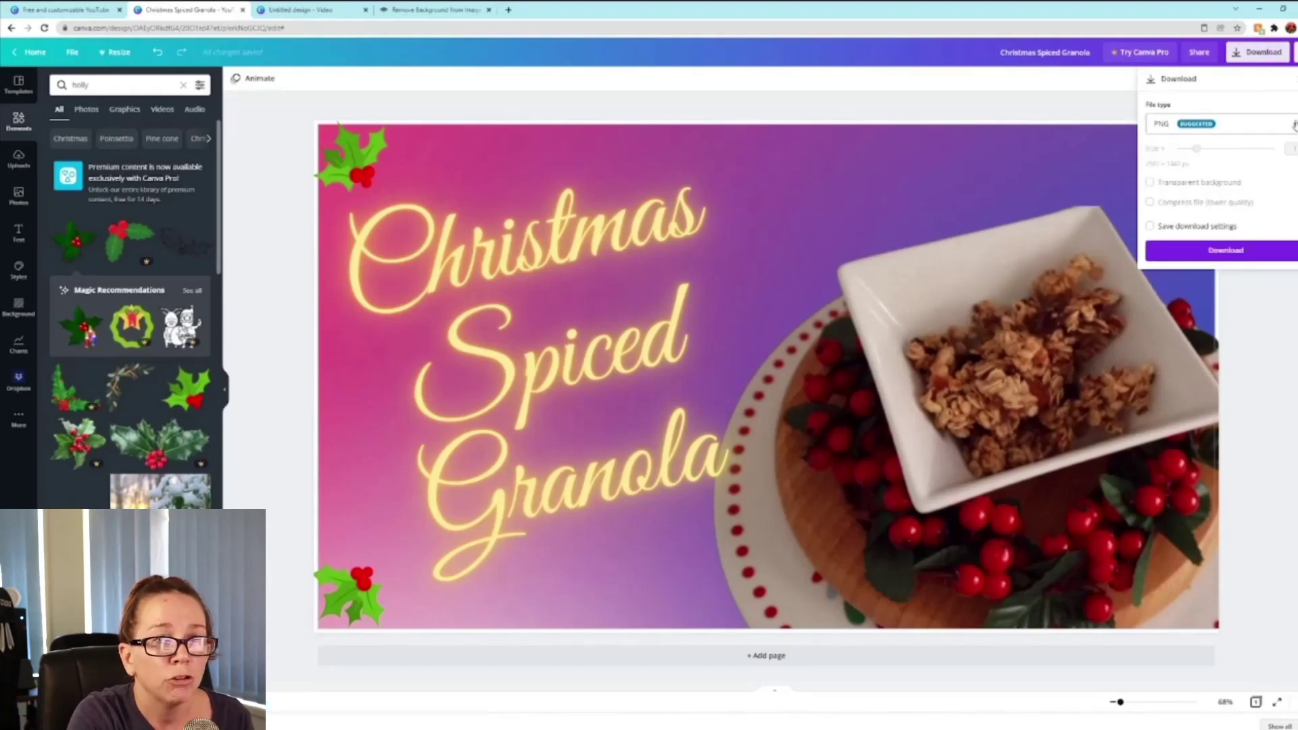
left_click(1205, 128)
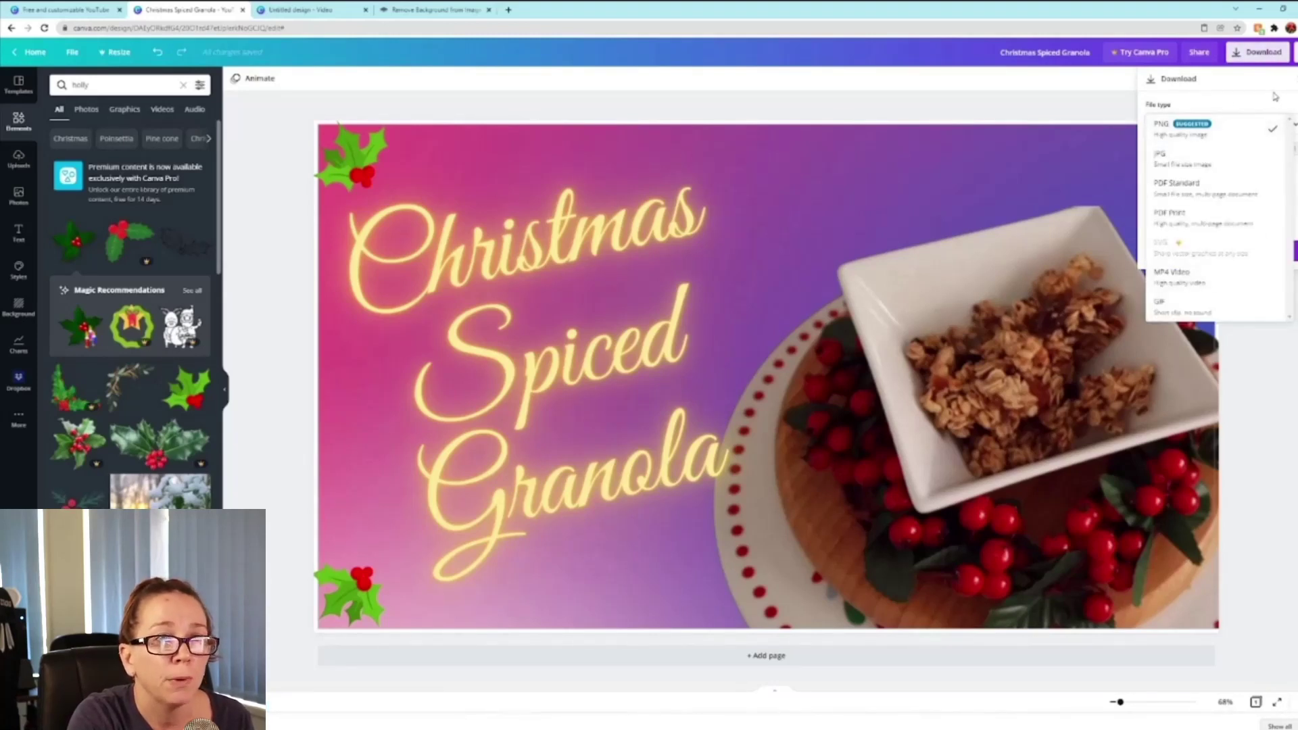
left_click(1274, 100)
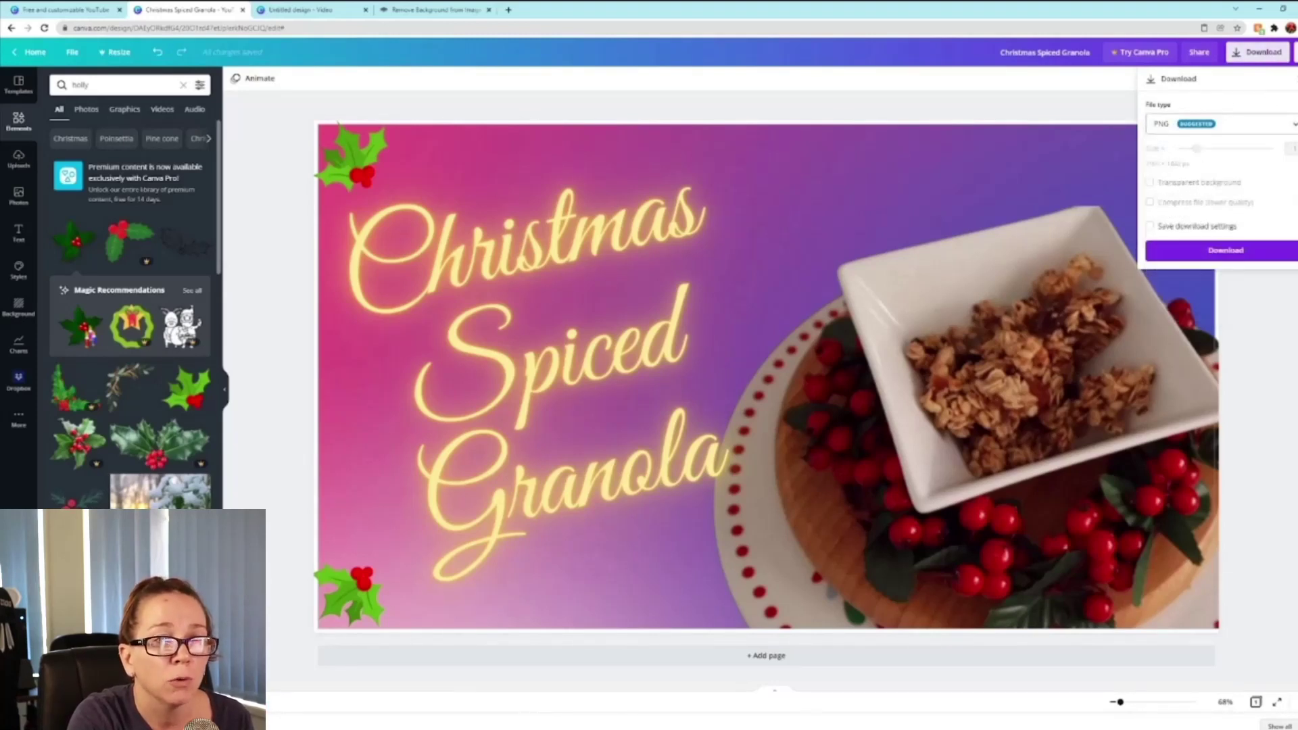
left_click(1239, 254)
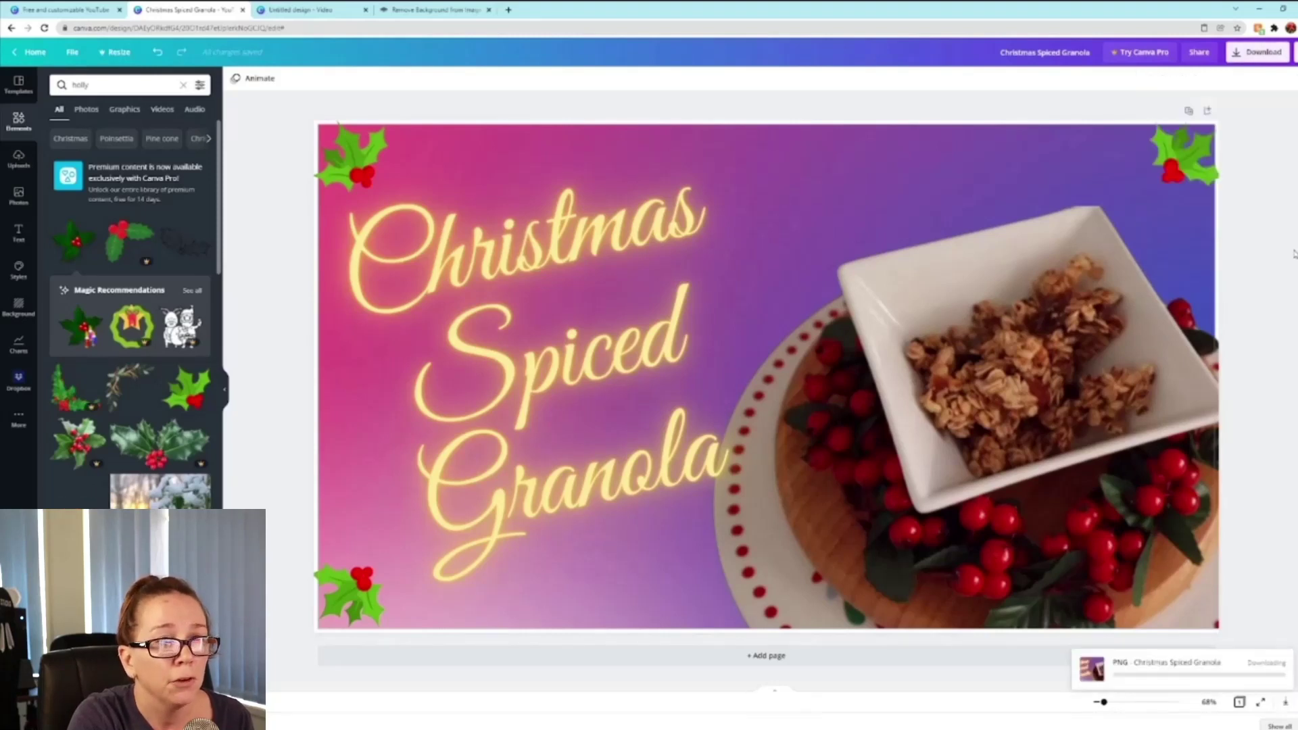